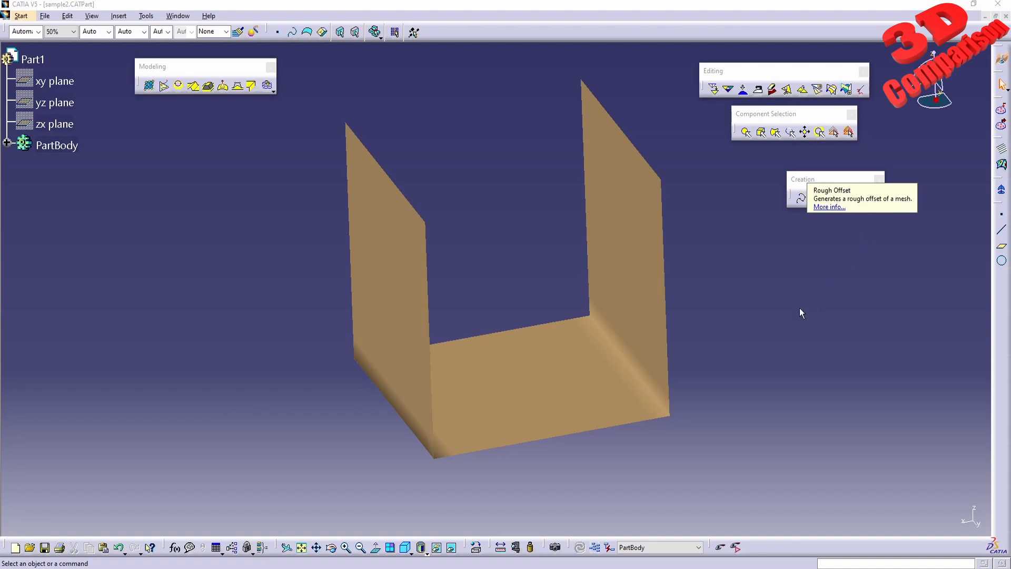
# Display the U-shaped mesh in wireframe so its triangles can be seen
pyautogui.moveTo(555, 278); pyautogui.dragTo(513, 266, button='middle')
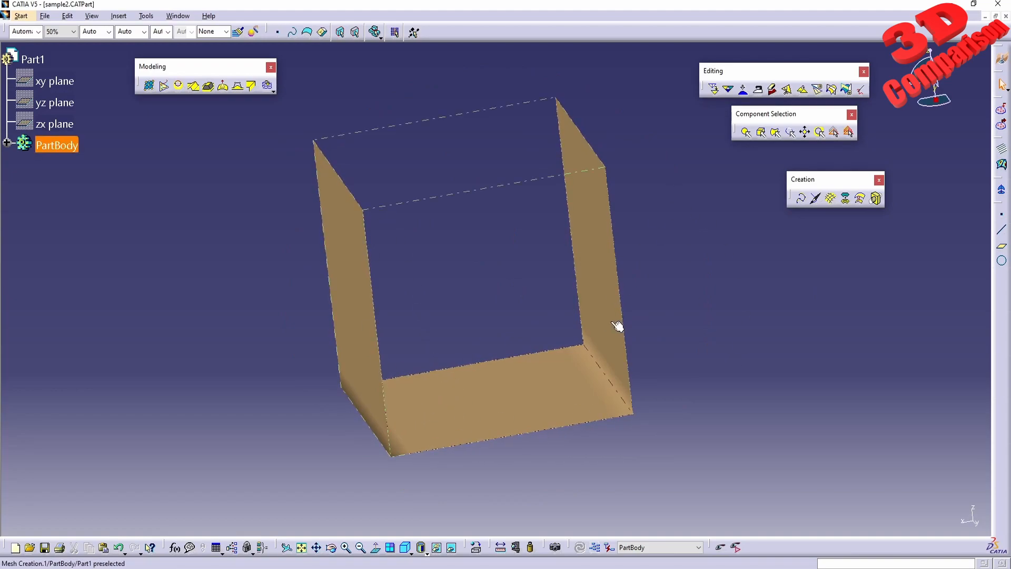
pyautogui.moveTo(415, 363)
pyautogui.mouseDown(button='middle')
pyautogui.moveTo(520, 354)
pyautogui.moveTo(416, 360)
pyautogui.mouseUp(button='middle')
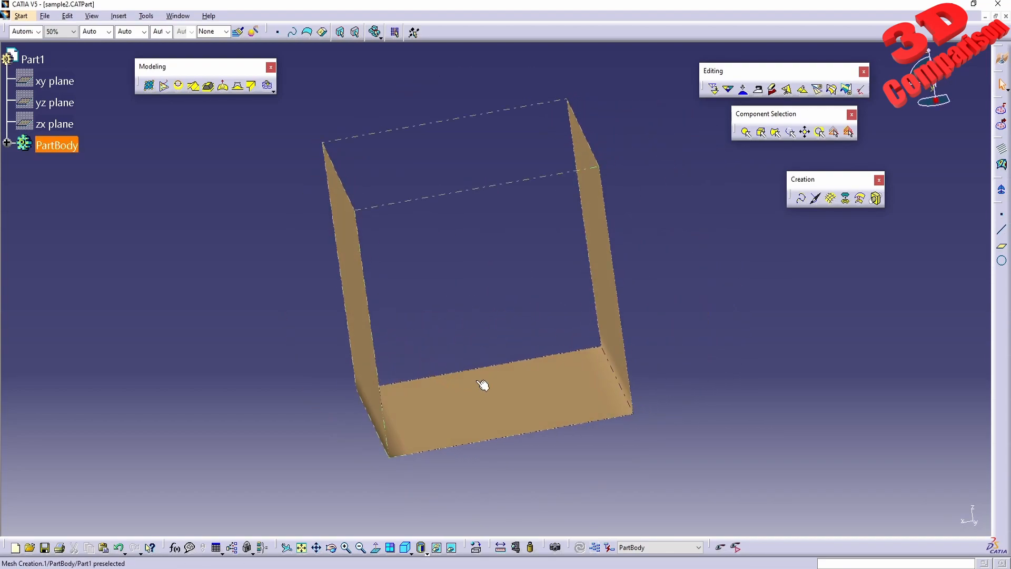
pyautogui.click(421, 548)
pyautogui.click(435, 528)
pyautogui.moveTo(456, 274); pyautogui.dragTo(586, 322, button='middle')
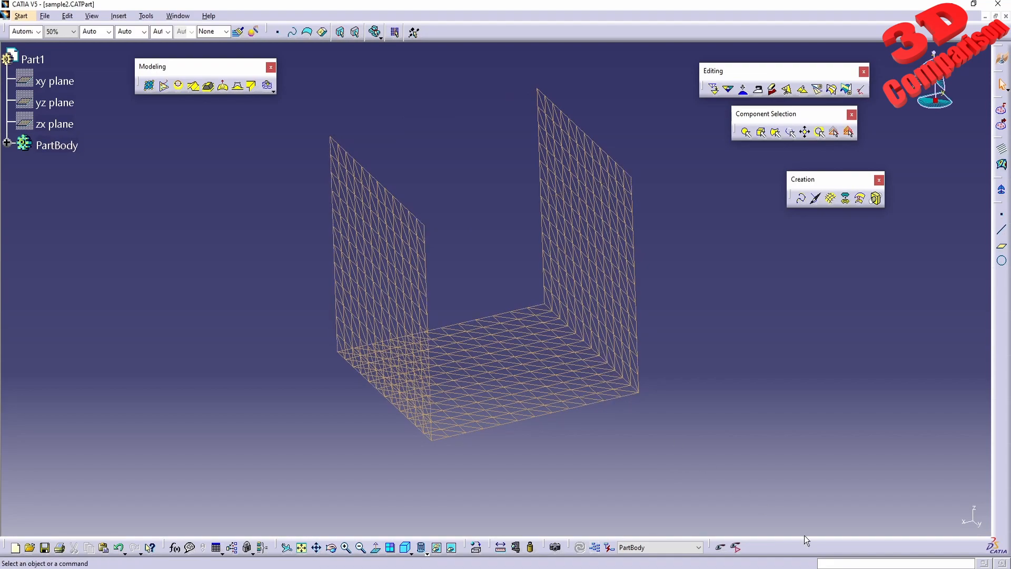
# Read the point and triangle statistics of the original U-shaped mesh with the Information command
pyautogui.click(833, 563)
pyautogui.press('Return')
pyautogui.click(542, 377)
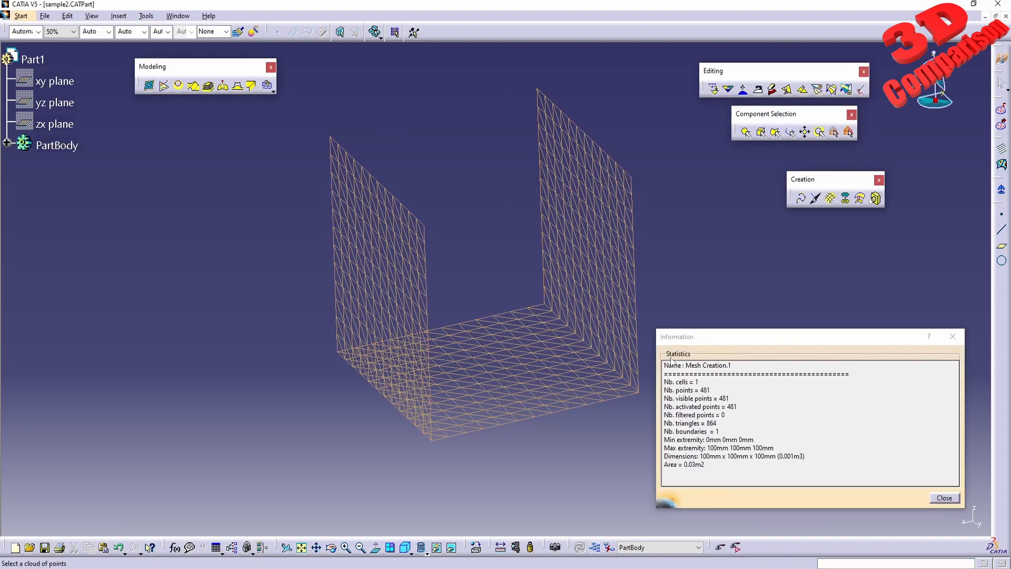
pyautogui.doubleClick(703, 391)
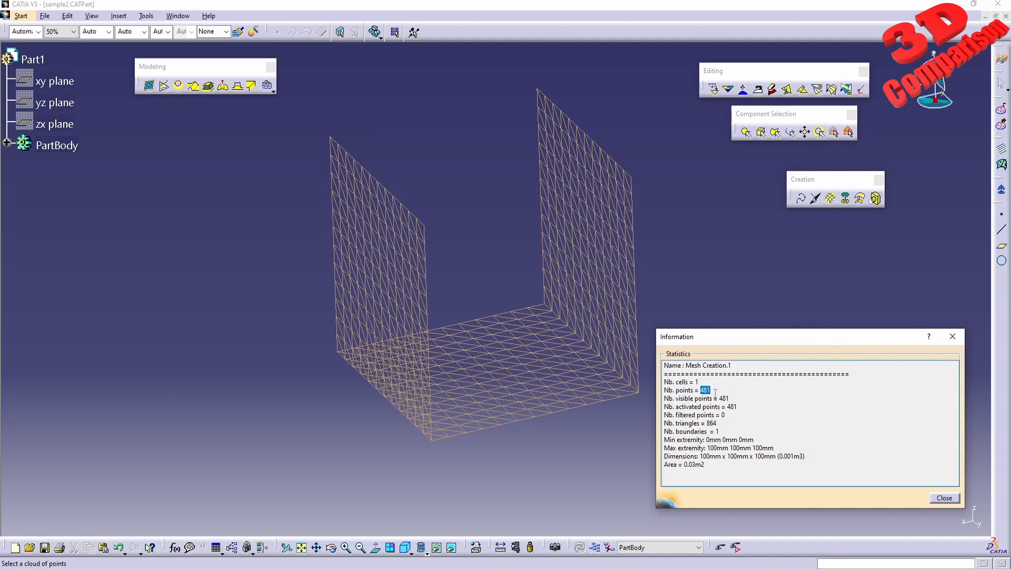
pyautogui.doubleClick(709, 423)
pyautogui.moveTo(712, 430); pyautogui.dragTo(603, 379, button='middle')
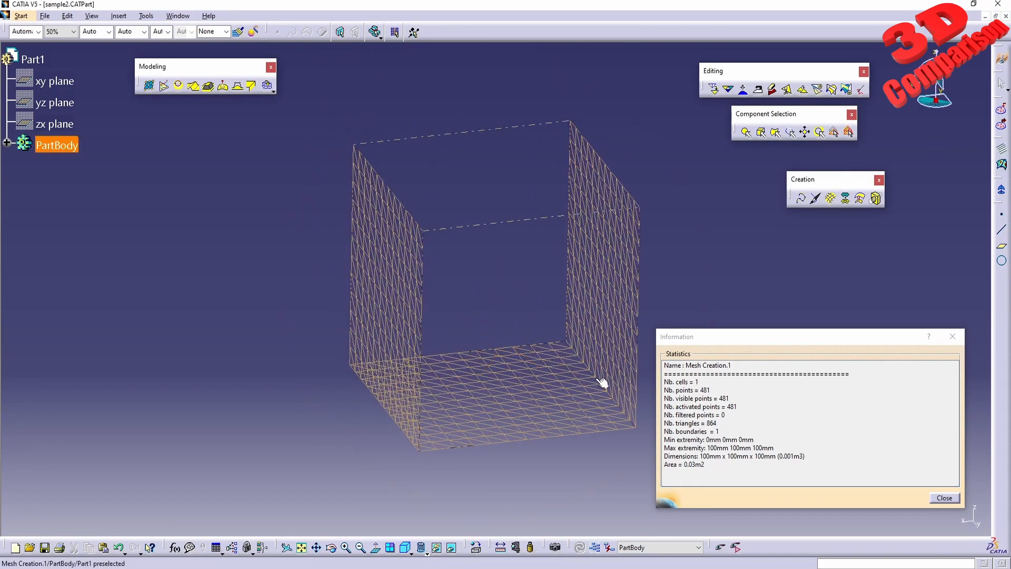
pyautogui.click(944, 498)
# Start a Rough Offset and return the mesh display to shaded mode
pyautogui.click(861, 199)
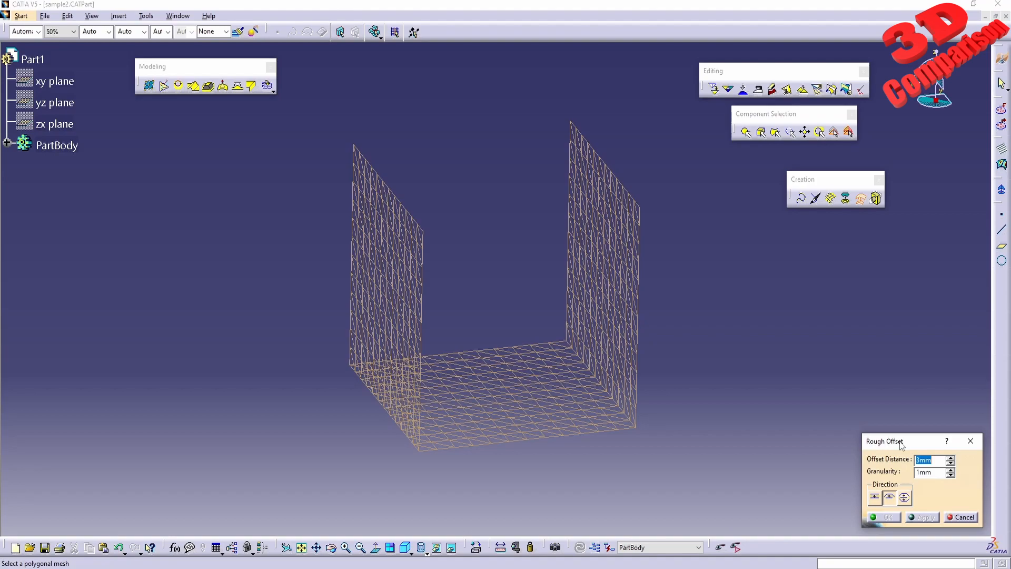
pyautogui.click(426, 550)
pyautogui.click(434, 485)
pyautogui.moveTo(636, 440)
pyautogui.mouseDown(button='middle')
pyautogui.moveTo(568, 424)
pyautogui.moveTo(571, 405)
pyautogui.mouseUp(button='middle')
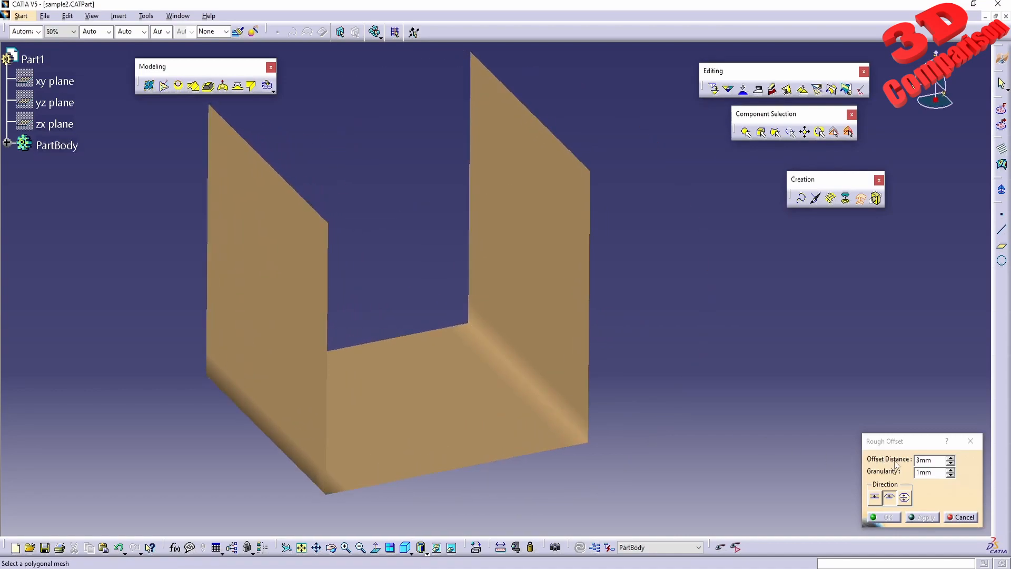
pyautogui.moveTo(566, 429); pyautogui.dragTo(542, 379, button='middle')
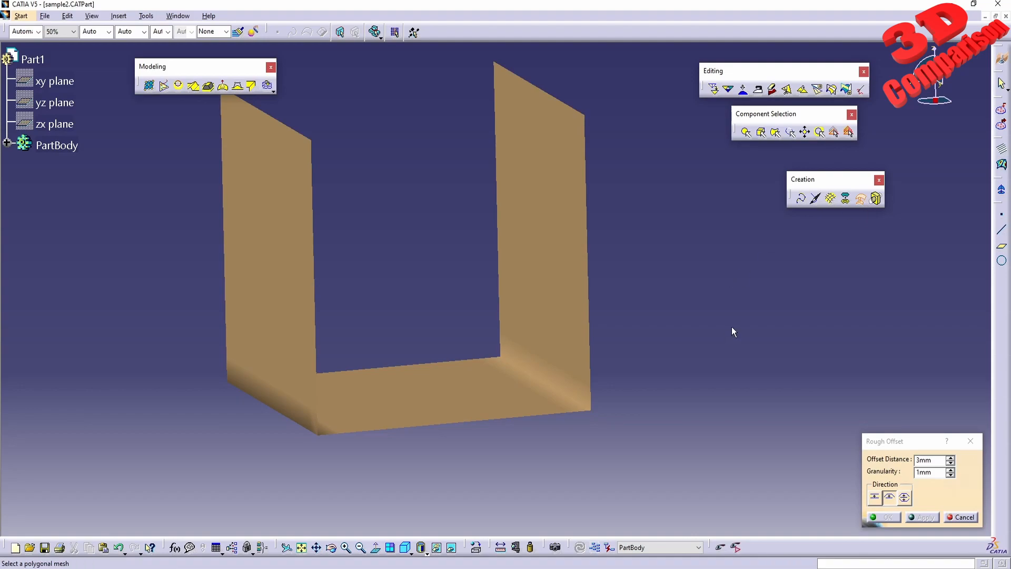
pyautogui.moveTo(519, 305); pyautogui.dragTo(643, 382, button='middle')
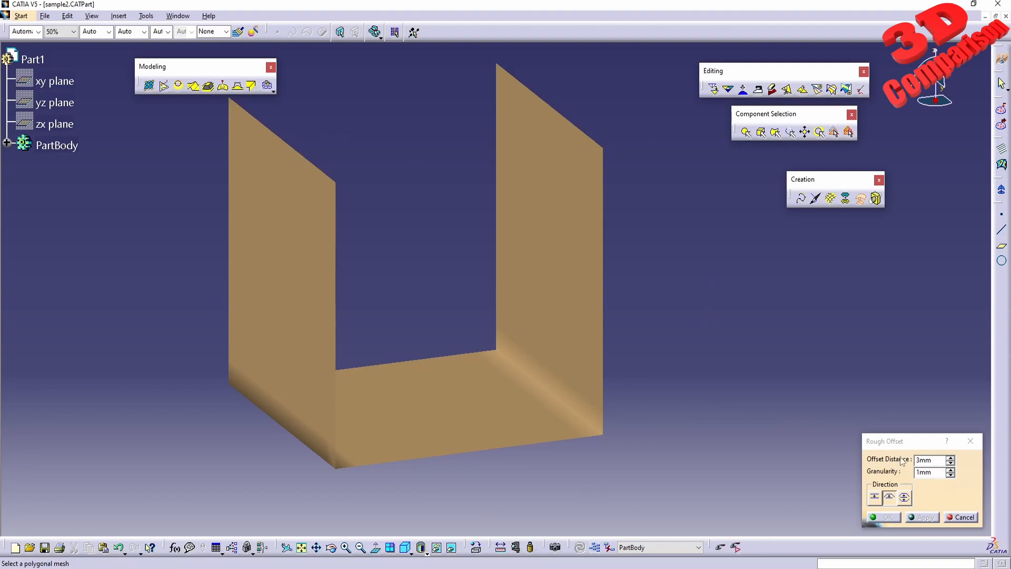
# Apply a one-side rough offset to the U-shaped mesh with 3 mm distance and 1 mm granularity
pyautogui.click(875, 498)
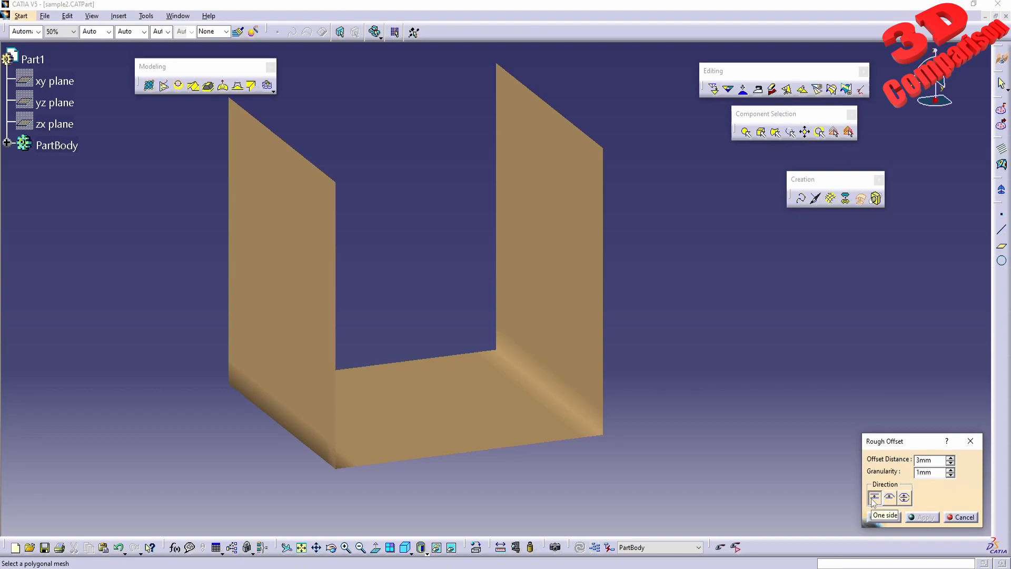
pyautogui.click(532, 402)
pyautogui.moveTo(477, 364); pyautogui.dragTo(395, 379, button='middle')
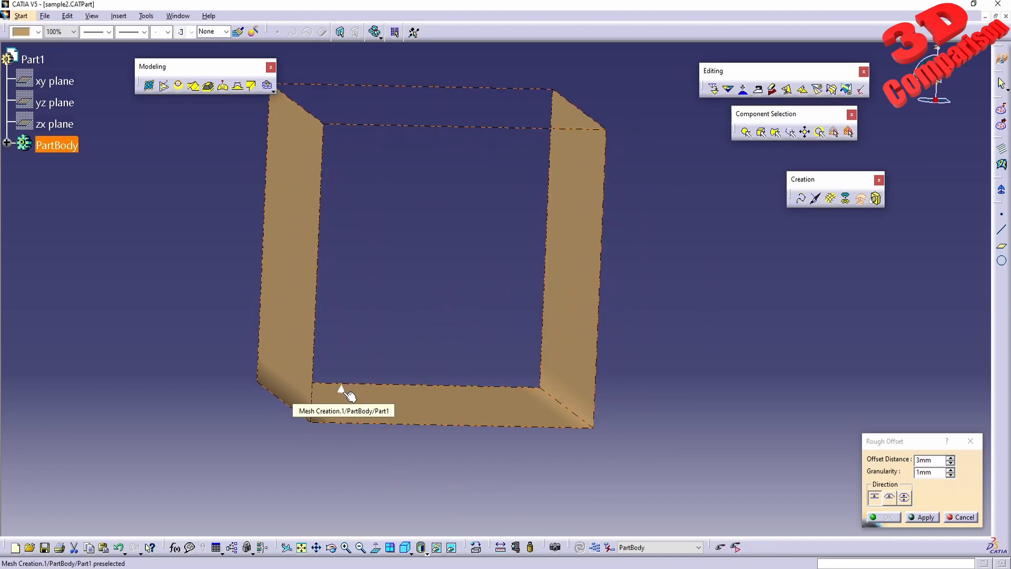
pyautogui.moveTo(347, 395); pyautogui.dragTo(514, 422, button='middle')
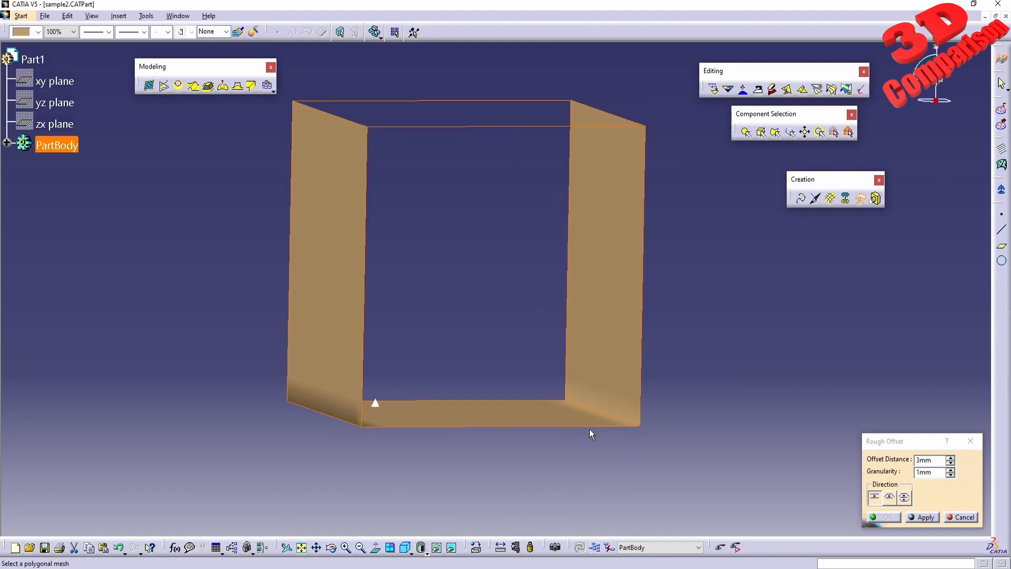
pyautogui.click(925, 517)
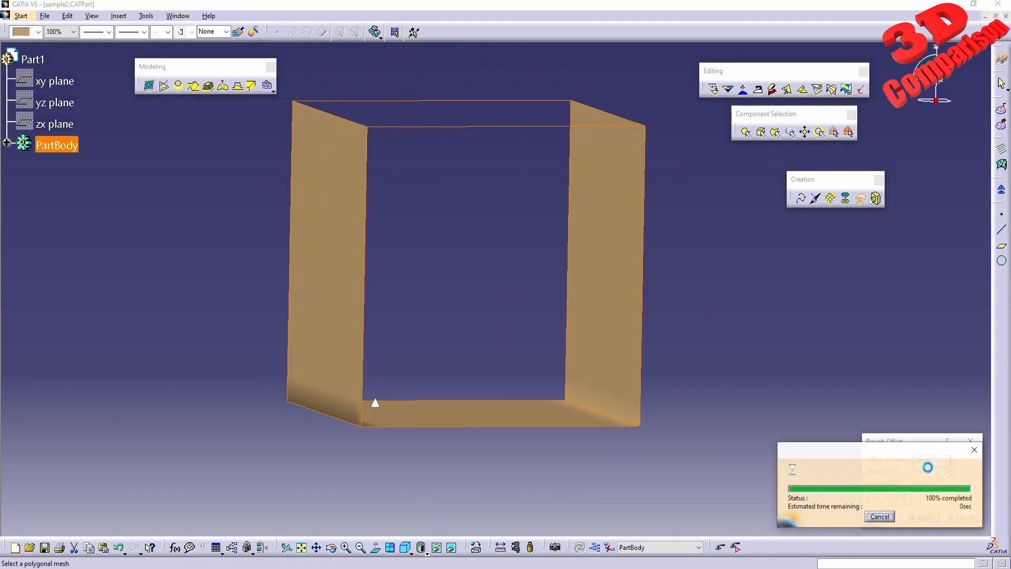
# Examine the corners and triangulation of the 1 mm granularity offset in shaded and wireframe display
pyautogui.moveTo(606, 323); pyautogui.dragTo(516, 361, button='middle')
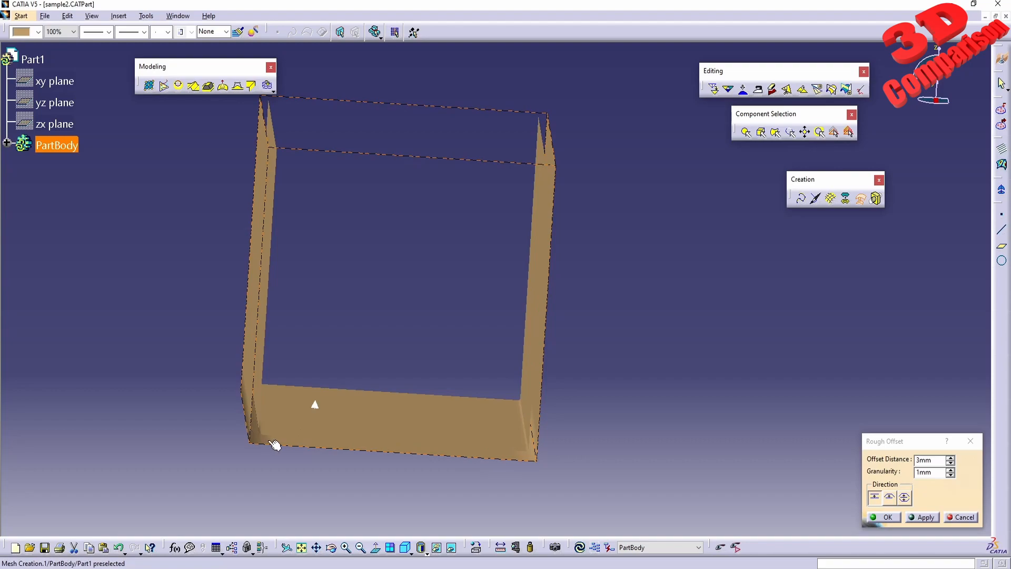
pyautogui.click(541, 402)
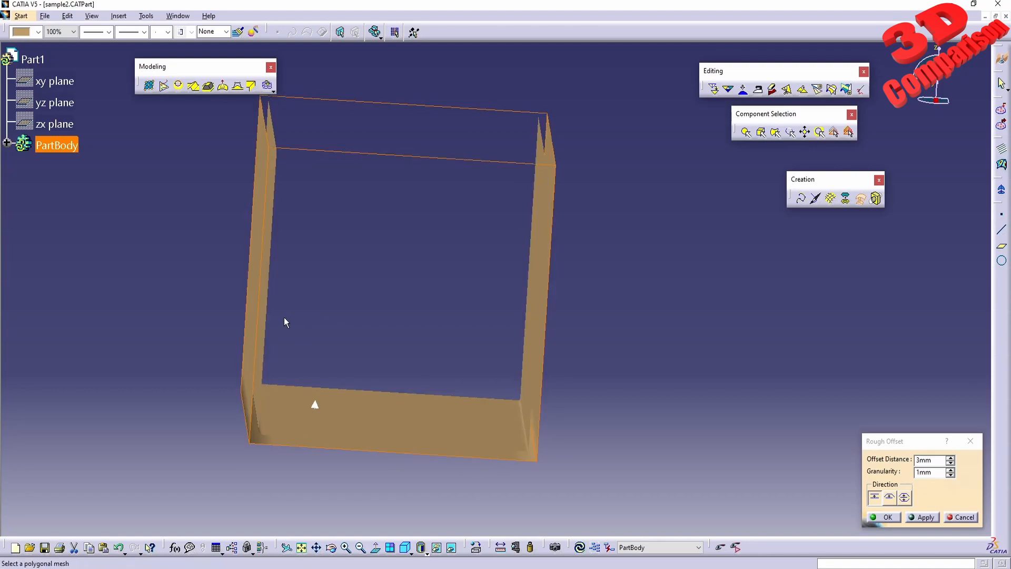
pyautogui.moveTo(370, 351); pyautogui.dragTo(457, 365, button='middle')
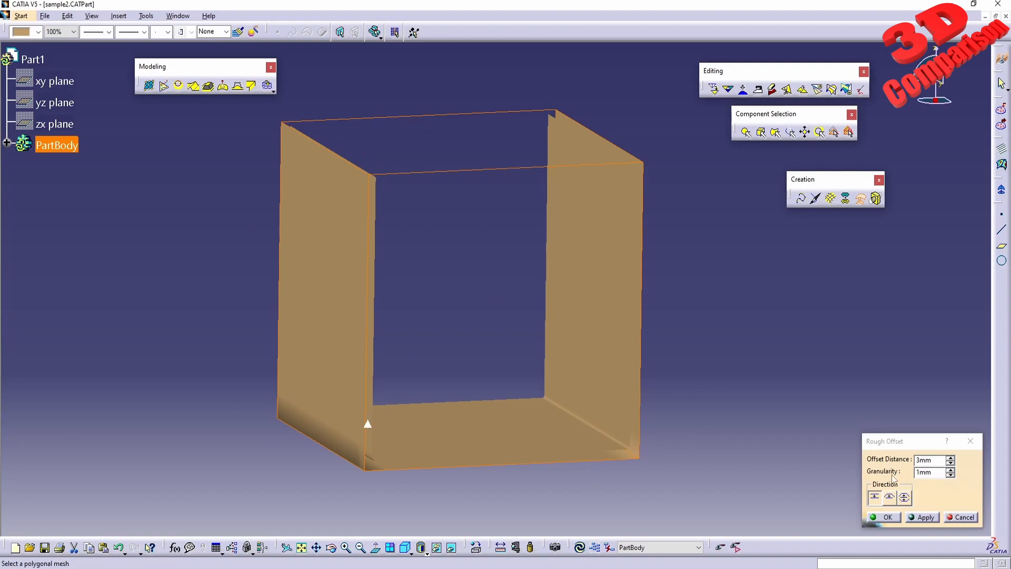
pyautogui.moveTo(540, 384); pyautogui.dragTo(495, 337, button='middle')
pyautogui.click(421, 548)
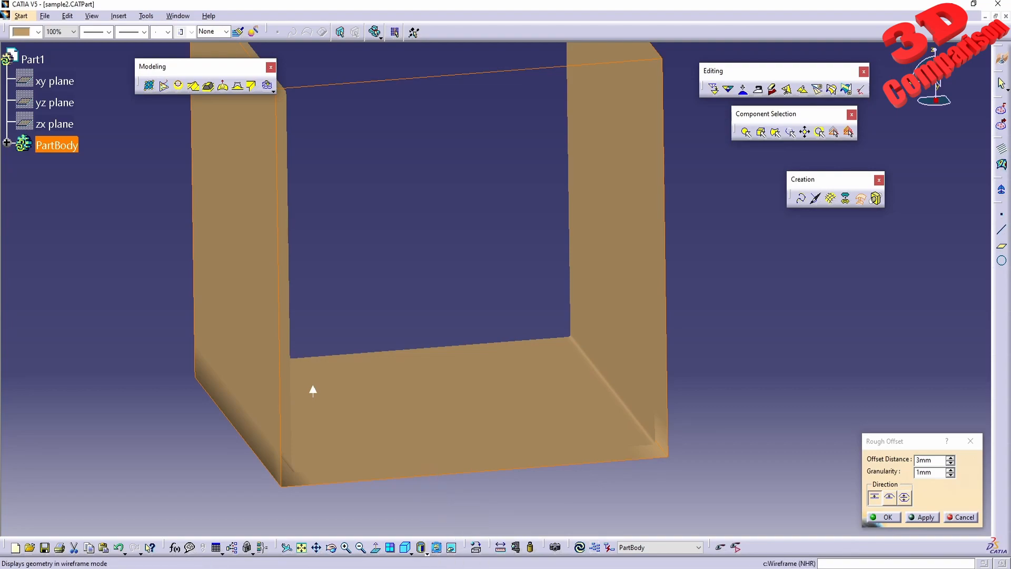
pyautogui.click(435, 547)
pyautogui.moveTo(501, 429); pyautogui.dragTo(463, 248, button='middle')
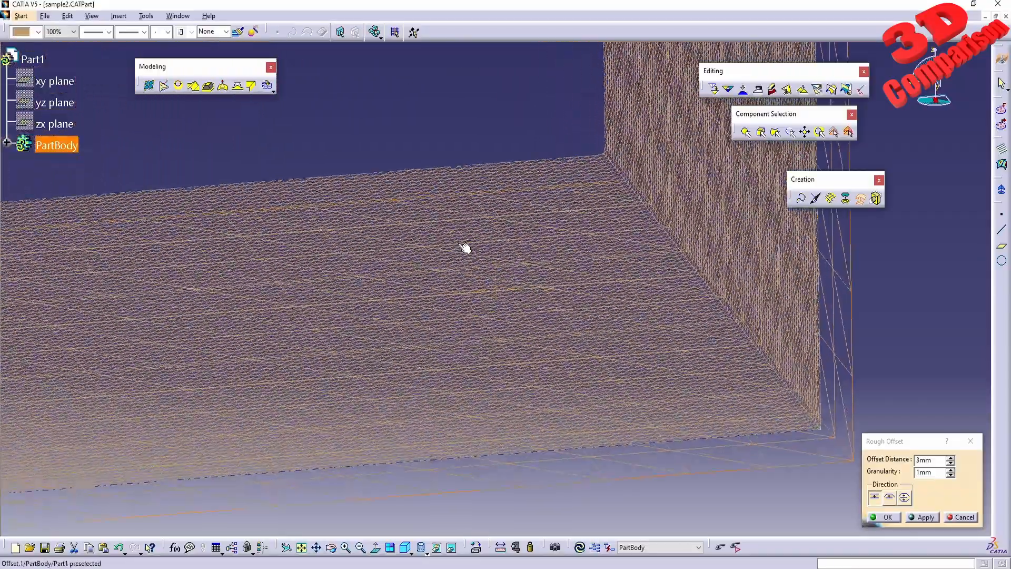
pyautogui.moveTo(649, 444); pyautogui.dragTo(414, 359, button='middle')
pyautogui.moveTo(529, 443); pyautogui.dragTo(368, 389, button='middle')
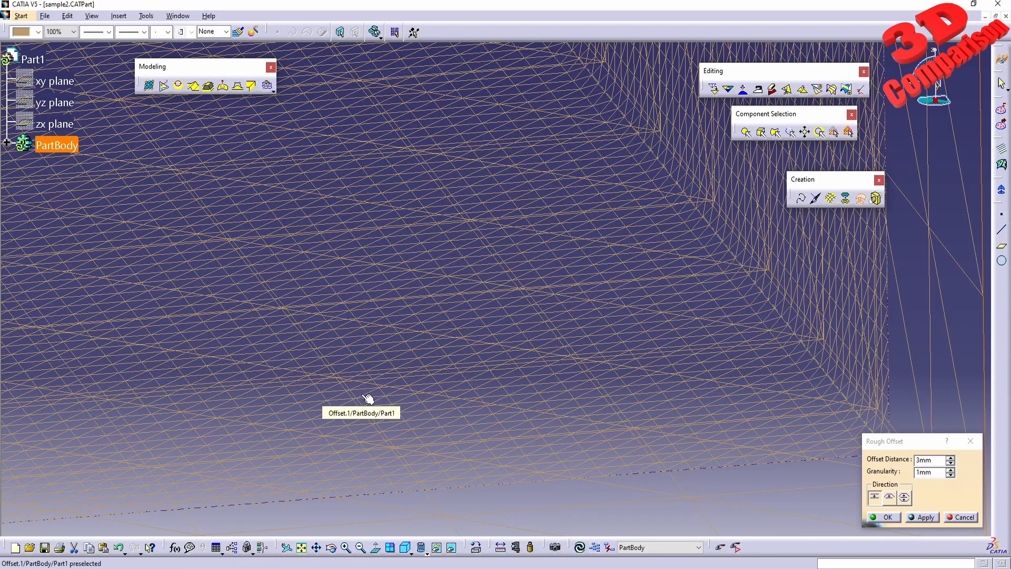
pyautogui.moveTo(362, 411); pyautogui.dragTo(484, 439, button='middle')
pyautogui.scroll(1, 476, 451)
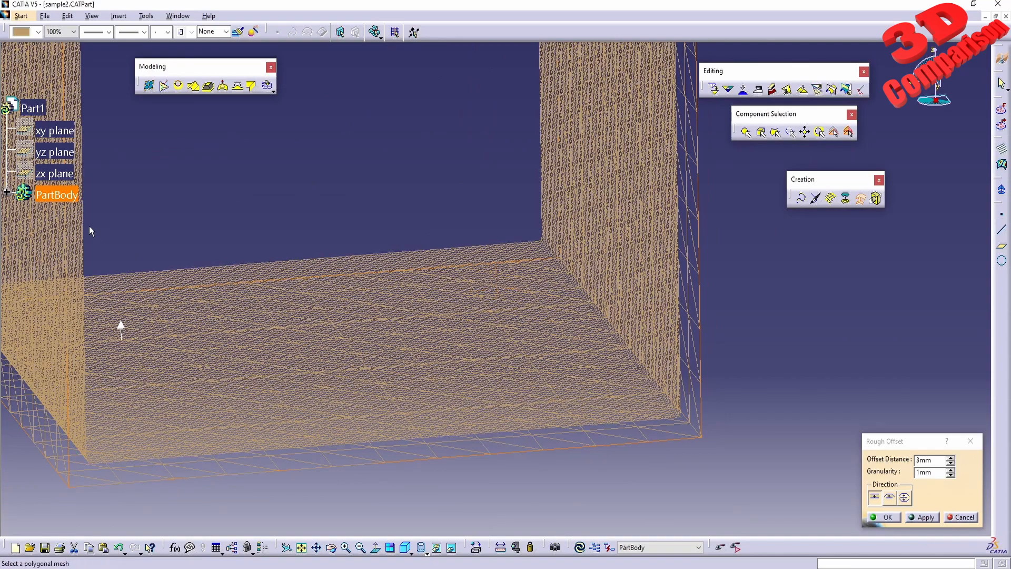
# Expand PartBody in the specification tree and accept the rough offset
pyautogui.click(7, 192)
pyautogui.click(882, 518)
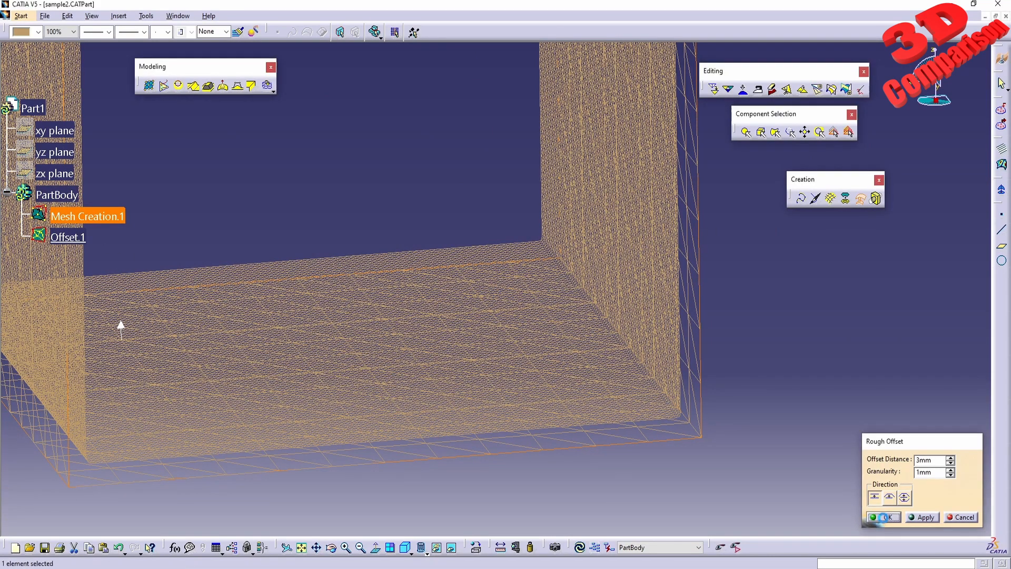
# Read the point and triangle statistics of Offset.1 with the Information command
pyautogui.click(79, 238)
pyautogui.moveTo(170, 277); pyautogui.dragTo(544, 423, button='middle')
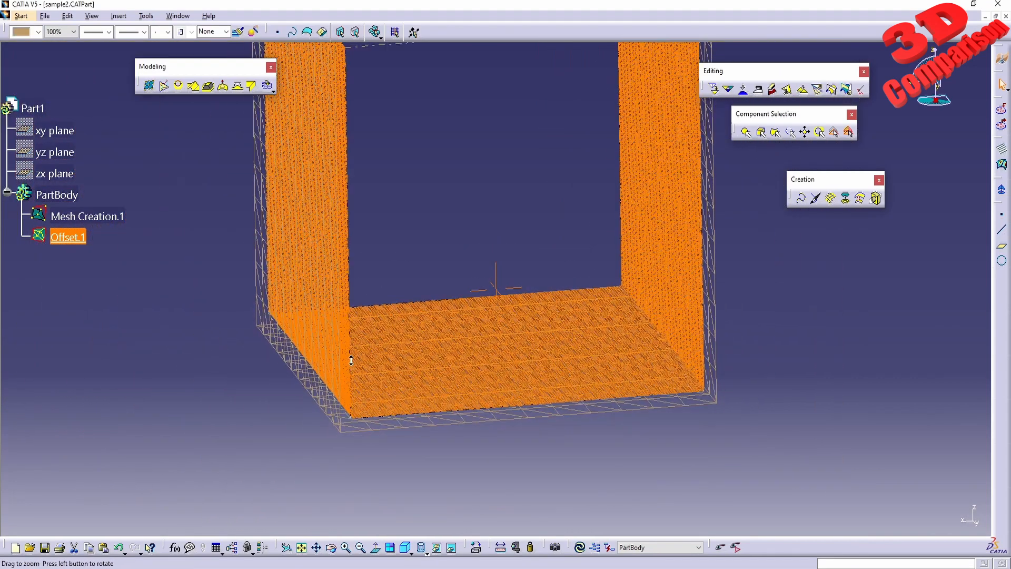
pyautogui.write('c:information')
pyautogui.press('Return')
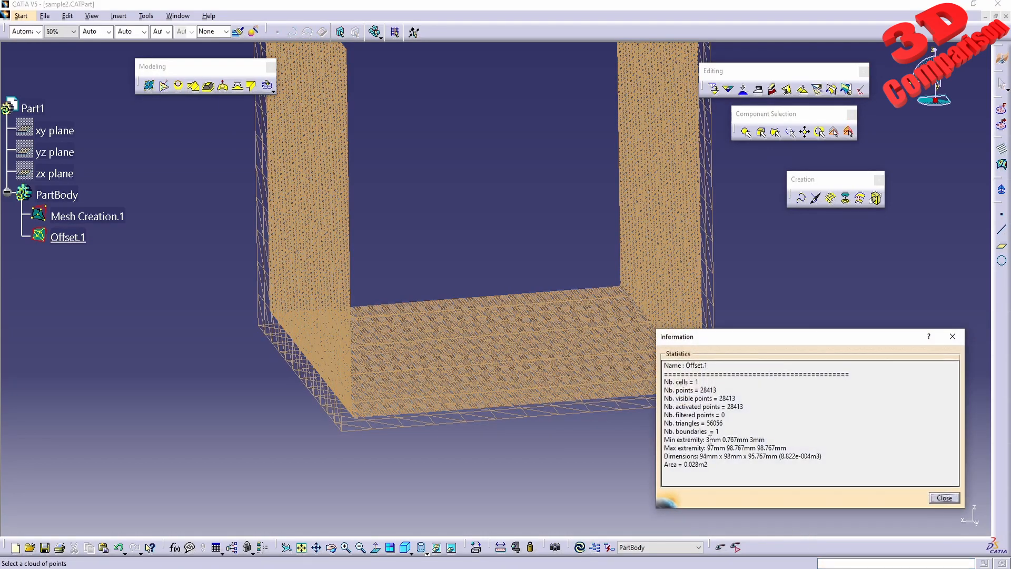
pyautogui.doubleClick(722, 399)
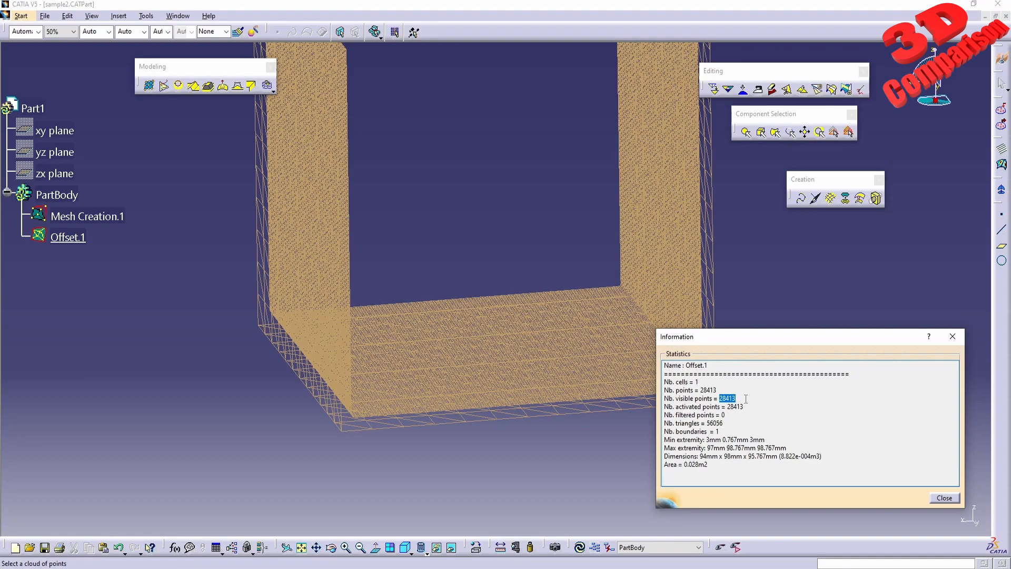
pyautogui.click(942, 498)
# Switch the display back to shaded mode and hide Offset.1
pyautogui.click(78, 238)
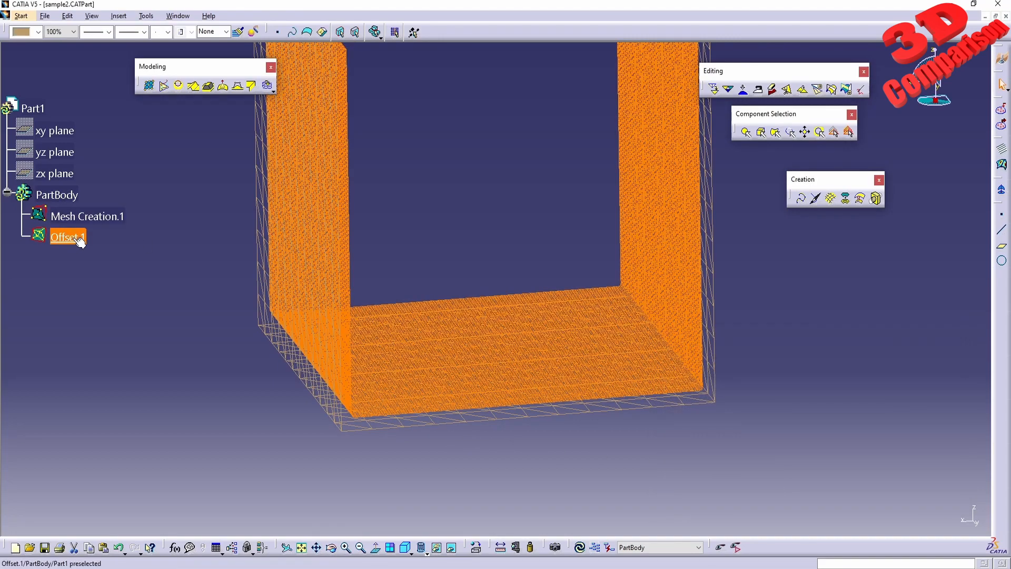
pyautogui.click(424, 551)
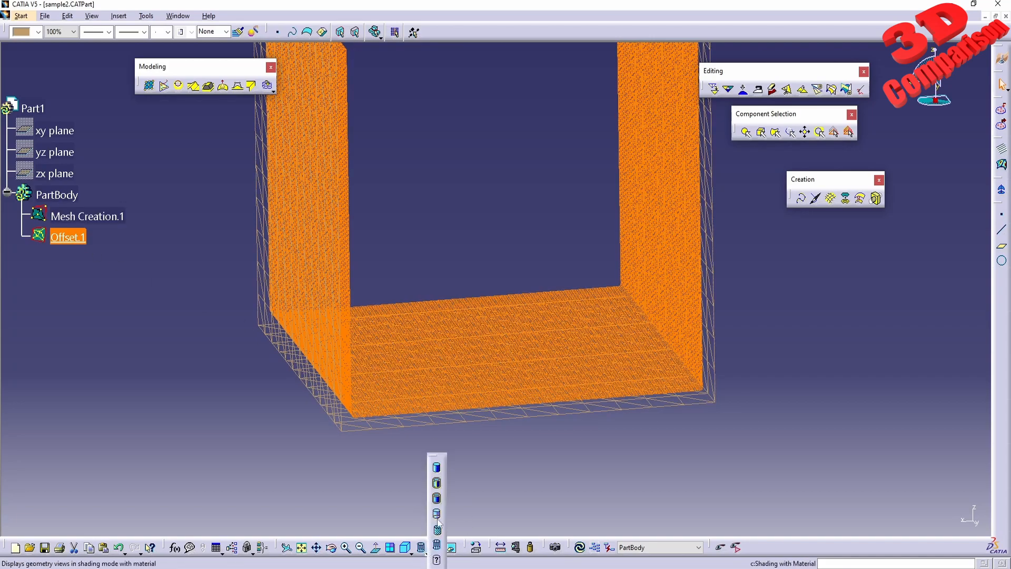
pyautogui.click(437, 529)
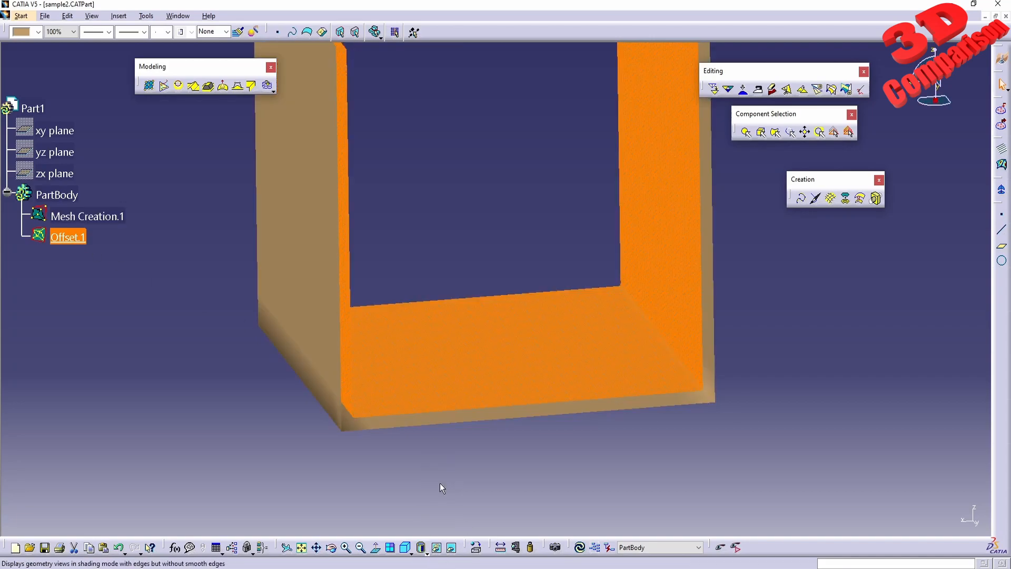
pyautogui.rightClick(69, 236)
pyautogui.click(100, 268)
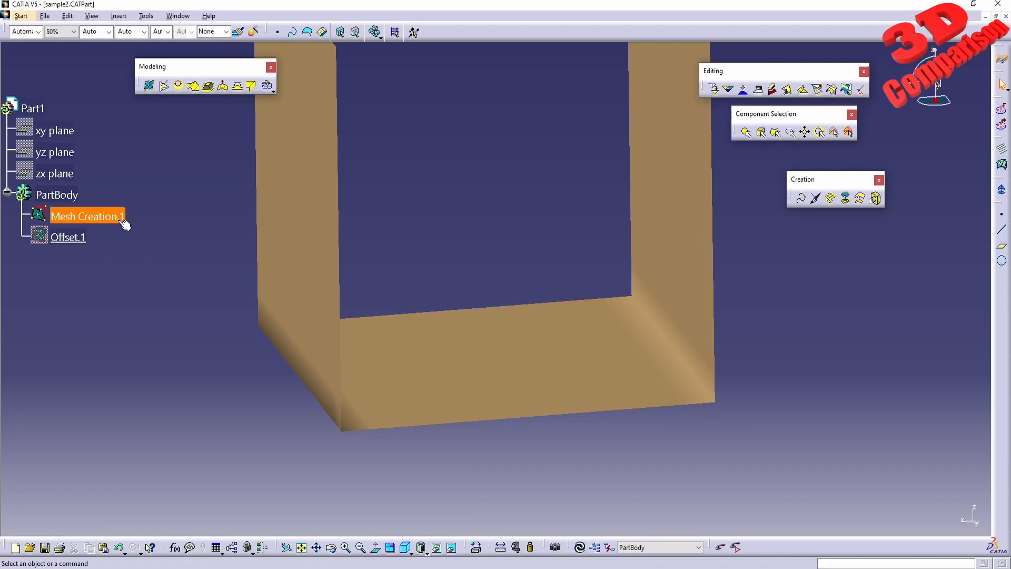
# Create a second one-side rough offset of Mesh Creation.1 with 3 mm distance and 10 mm granularity
pyautogui.click(860, 198)
pyautogui.click(100, 217)
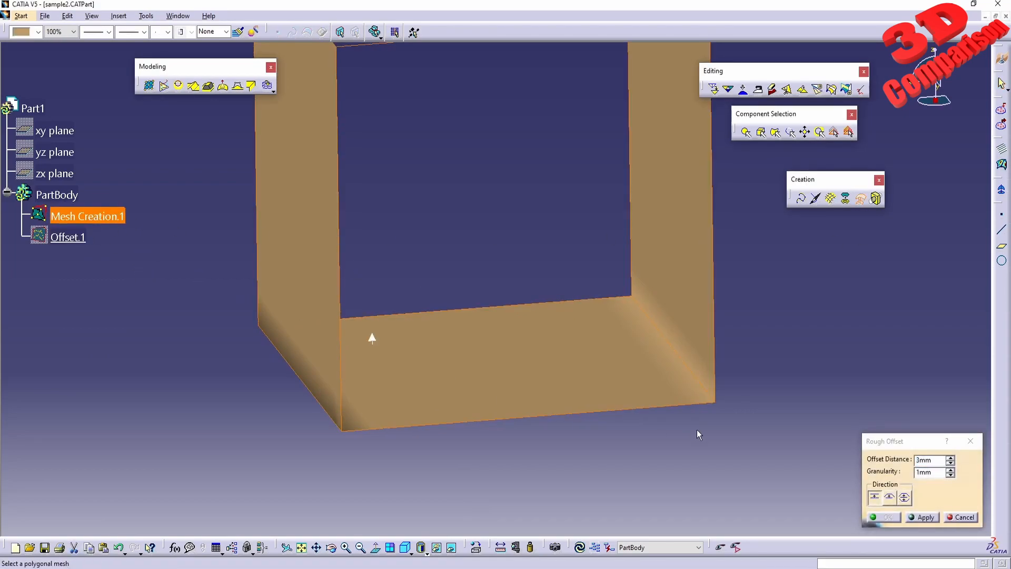
pyautogui.doubleClick(938, 472)
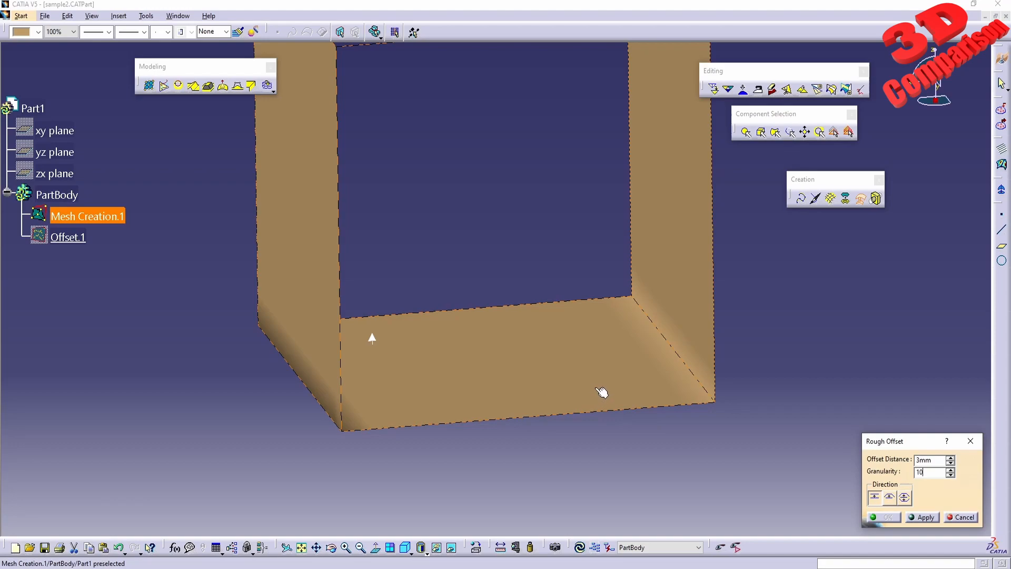
pyautogui.click(927, 522)
pyautogui.moveTo(579, 353)
pyautogui.mouseDown(button='middle')
pyautogui.moveTo(521, 294)
pyautogui.moveTo(563, 353)
pyautogui.moveTo(552, 355)
pyautogui.moveTo(563, 354)
pyautogui.mouseUp(button='middle')
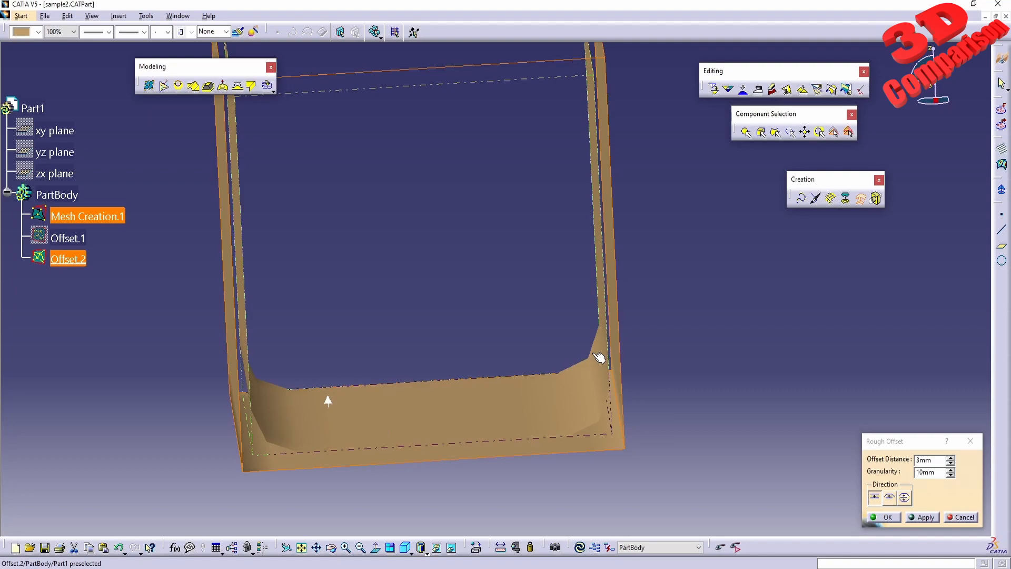
pyautogui.moveTo(505, 399); pyautogui.dragTo(559, 372, button='middle')
pyautogui.click(886, 517)
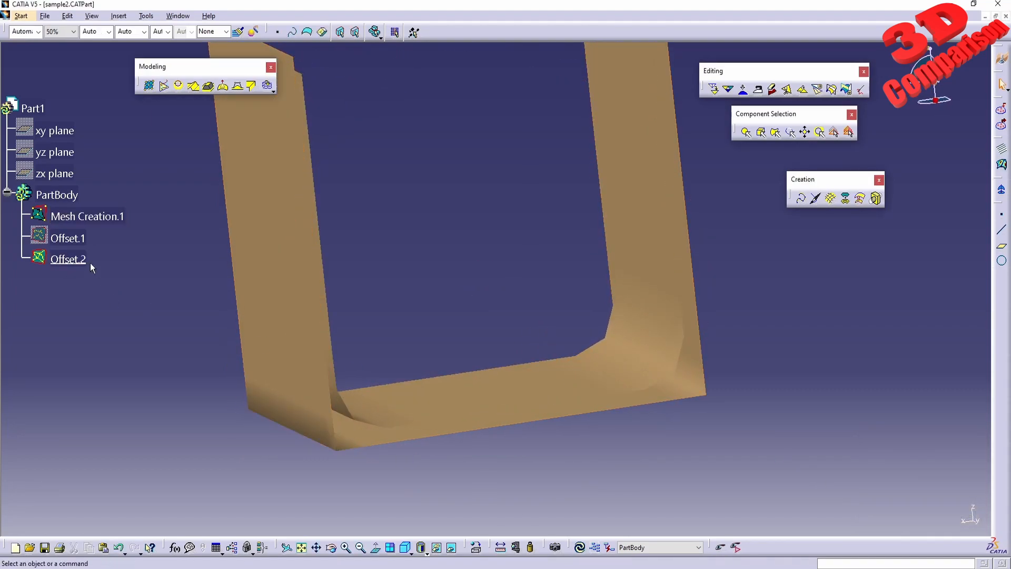
# Highlight Offset.2 and examine its triangulation and corner shape against the original mesh
pyautogui.click(69, 259)
pyautogui.moveTo(492, 349); pyautogui.dragTo(327, 362, button='middle')
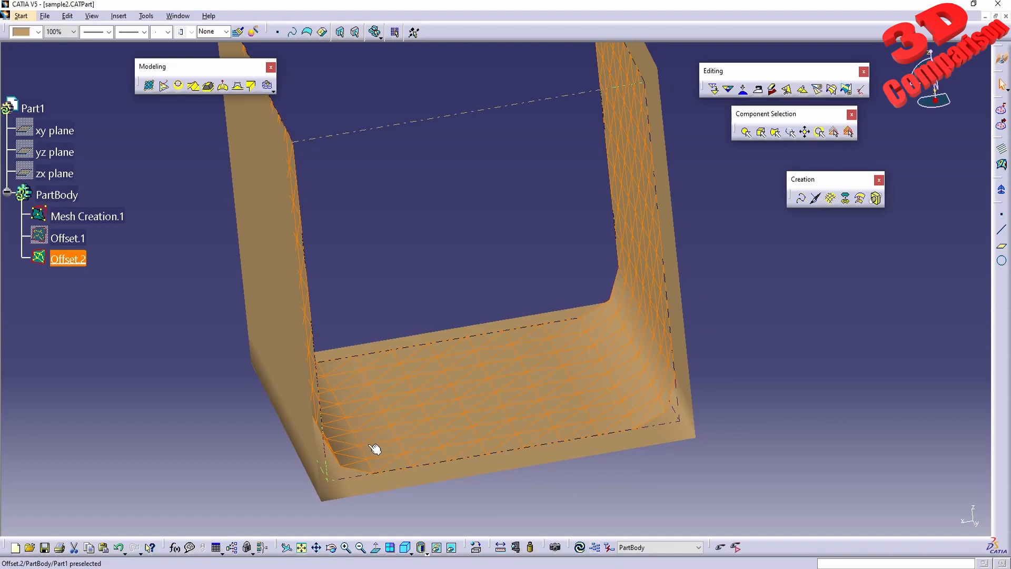
pyautogui.moveTo(474, 377); pyautogui.dragTo(571, 171, button='middle')
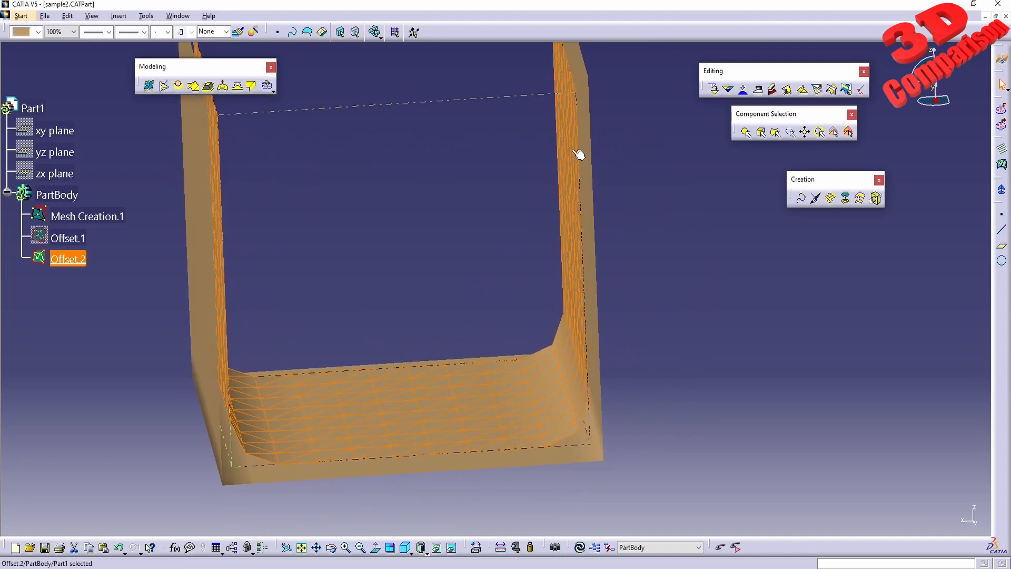
# Hide Offset.2 in the model tree
pyautogui.moveTo(356, 251); pyautogui.dragTo(345, 307, button='middle')
pyautogui.rightClick(82, 265)
pyautogui.click(106, 291)
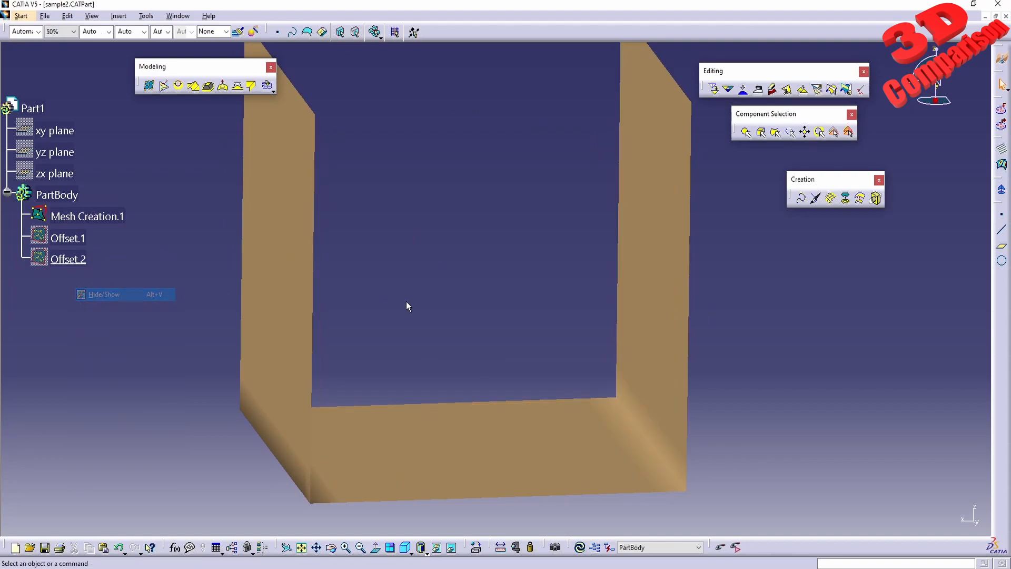
# Preview a One Side Extended rough offset of Mesh Creation.1 with 3 mm distance and 10 mm granularity
pyautogui.click(830, 200)
pyautogui.click(958, 518)
pyautogui.click(860, 199)
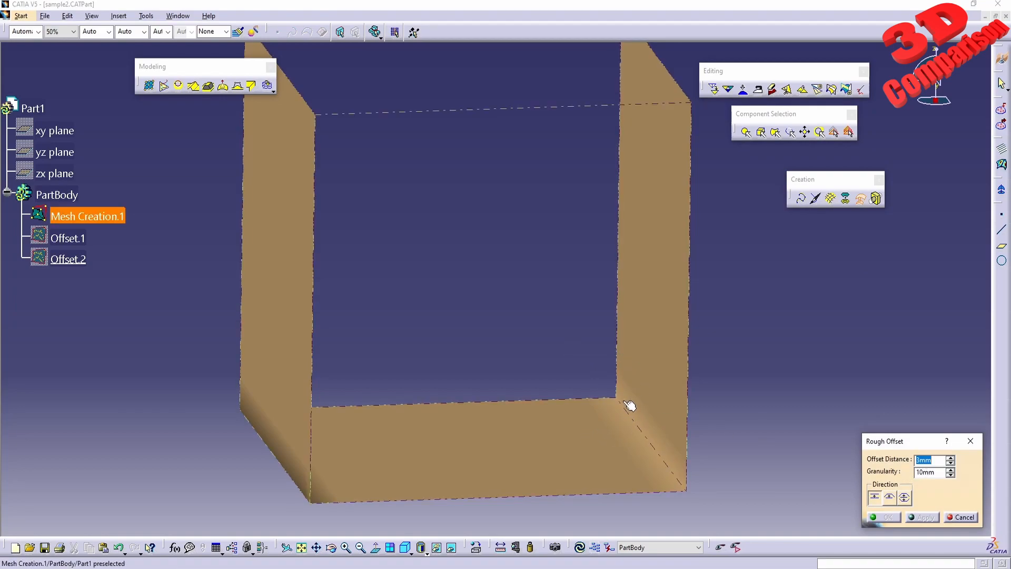
pyautogui.moveTo(592, 419); pyautogui.dragTo(608, 419, button='middle')
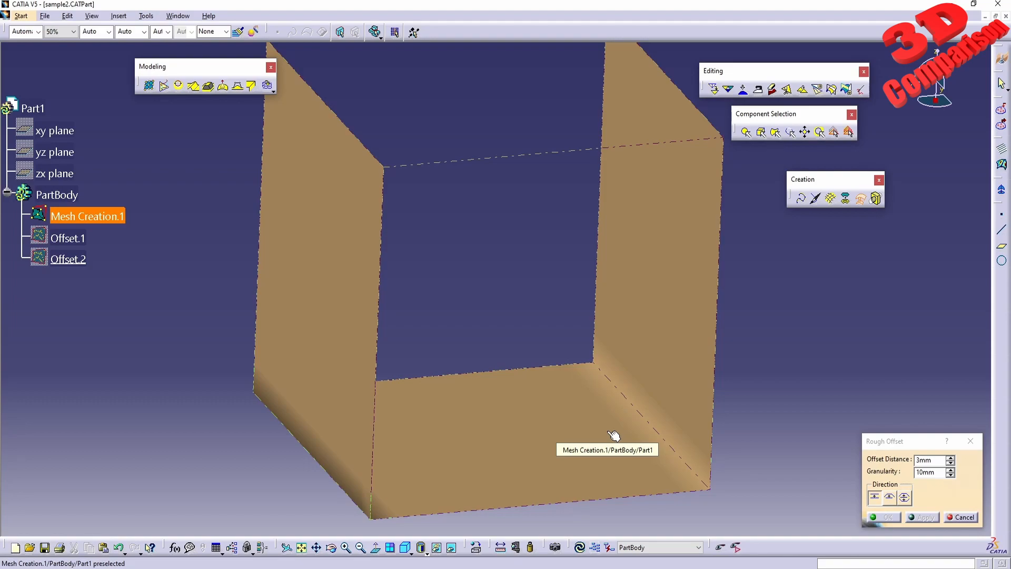
pyautogui.moveTo(560, 354)
pyautogui.mouseDown(button='middle')
pyautogui.moveTo(541, 339)
pyautogui.moveTo(554, 361)
pyautogui.mouseUp(button='middle')
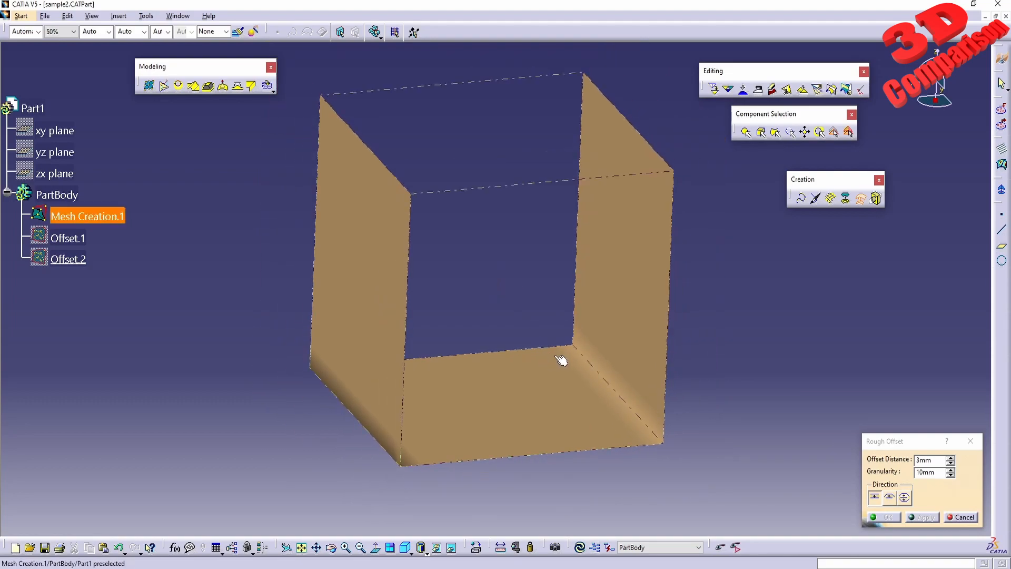
pyautogui.click(889, 498)
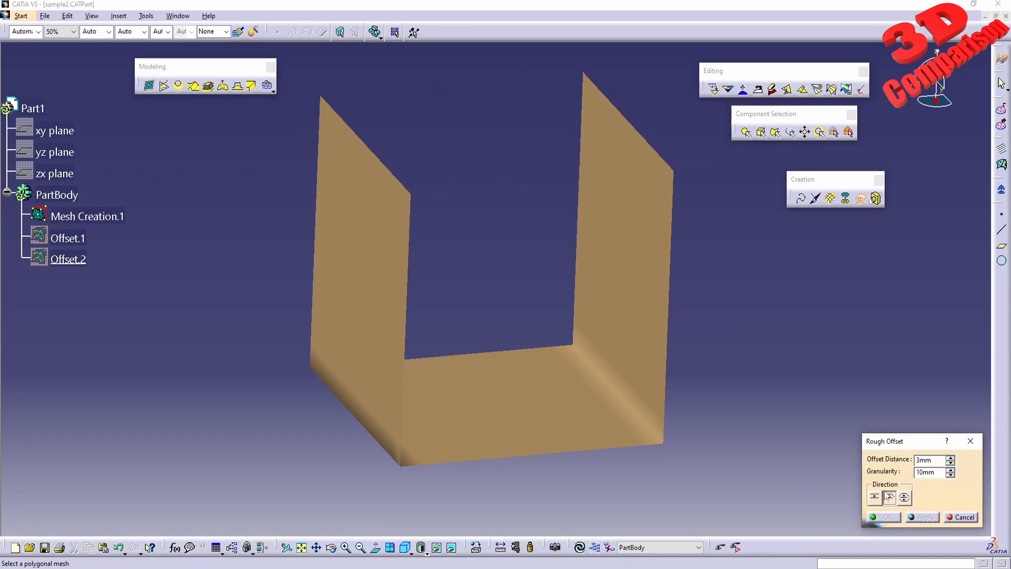
pyautogui.click(569, 401)
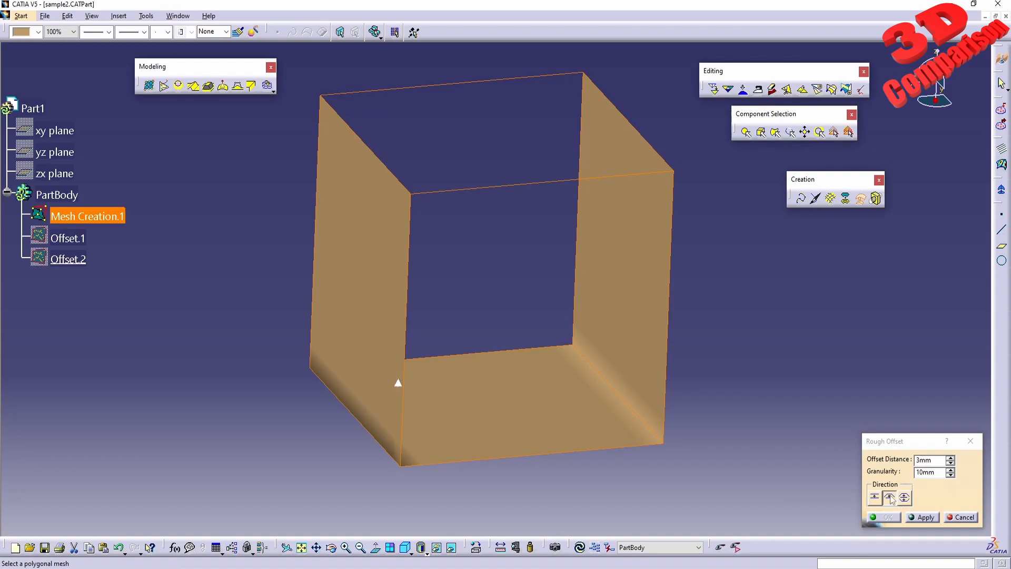
pyautogui.click(923, 517)
pyautogui.moveTo(569, 379); pyautogui.dragTo(532, 379, button='middle')
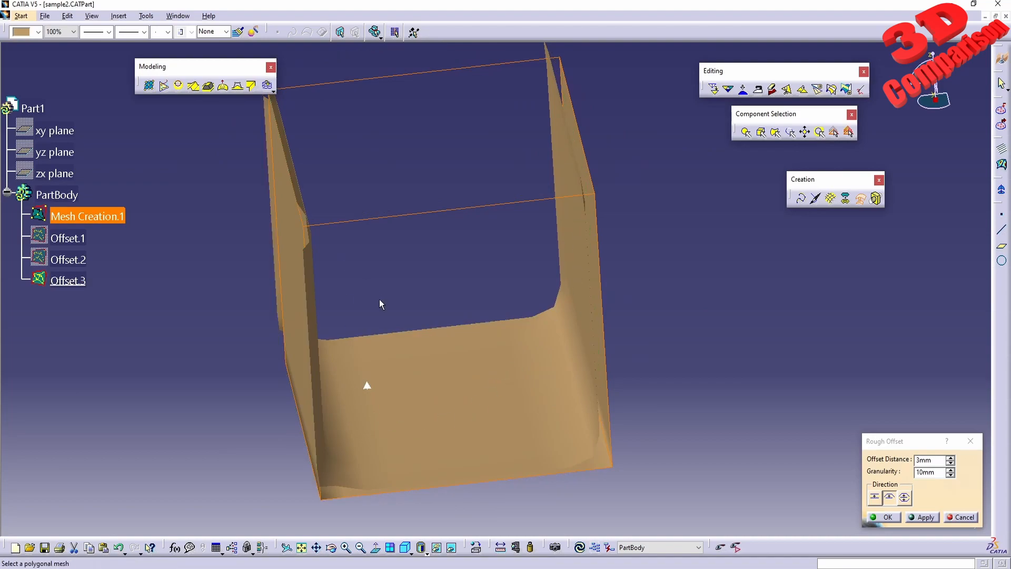
# Preview the rough offset in the one-side direction with -3 mm distance and 1 mm granularity
pyautogui.click(875, 500)
pyautogui.moveTo(926, 460); pyautogui.dragTo(871, 456)
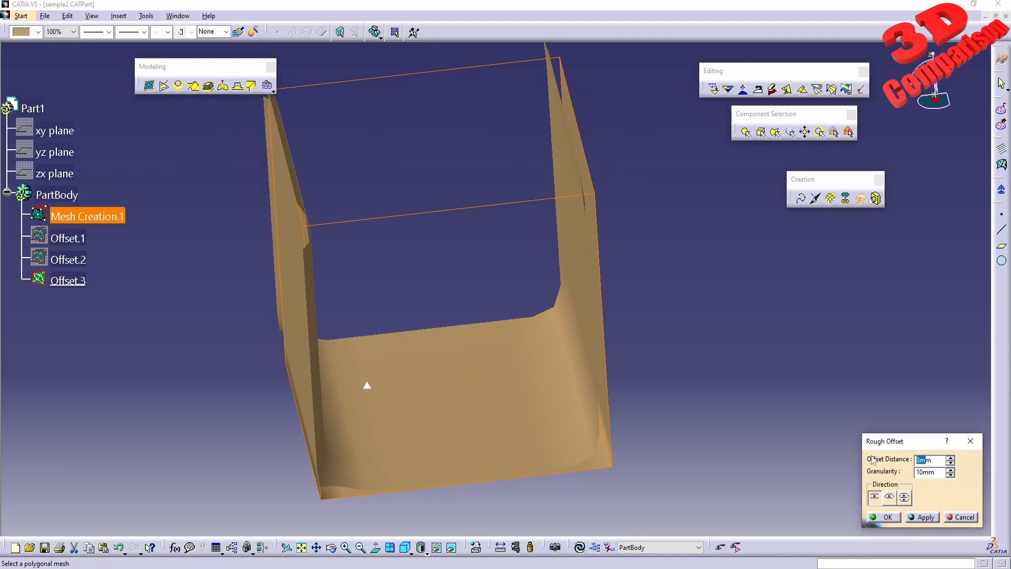
pyautogui.moveTo(935, 473); pyautogui.dragTo(857, 466)
pyautogui.write('1')
pyautogui.press('Tab')
pyautogui.click(931, 515)
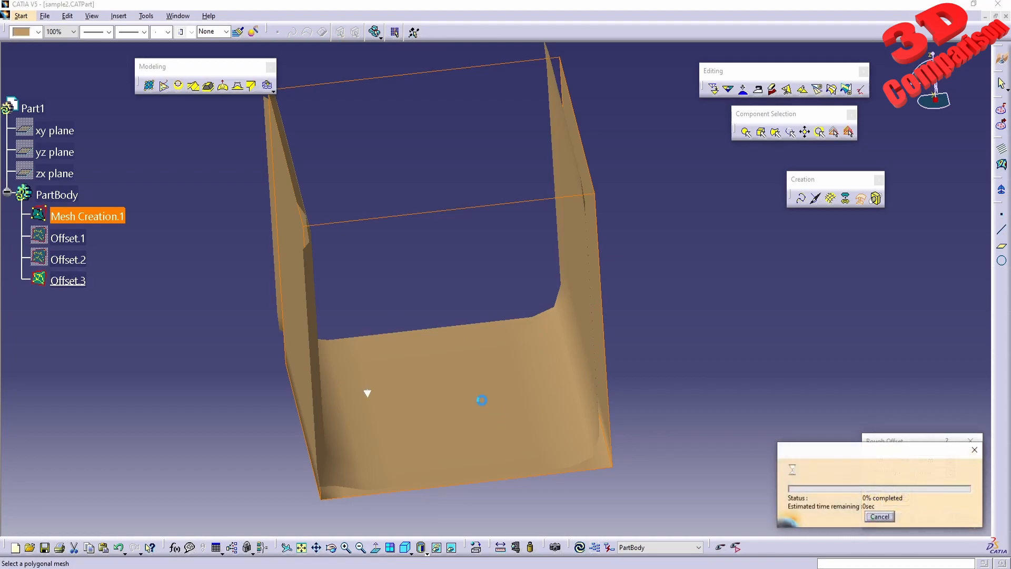
pyautogui.moveTo(385, 402); pyautogui.dragTo(339, 343, button='middle')
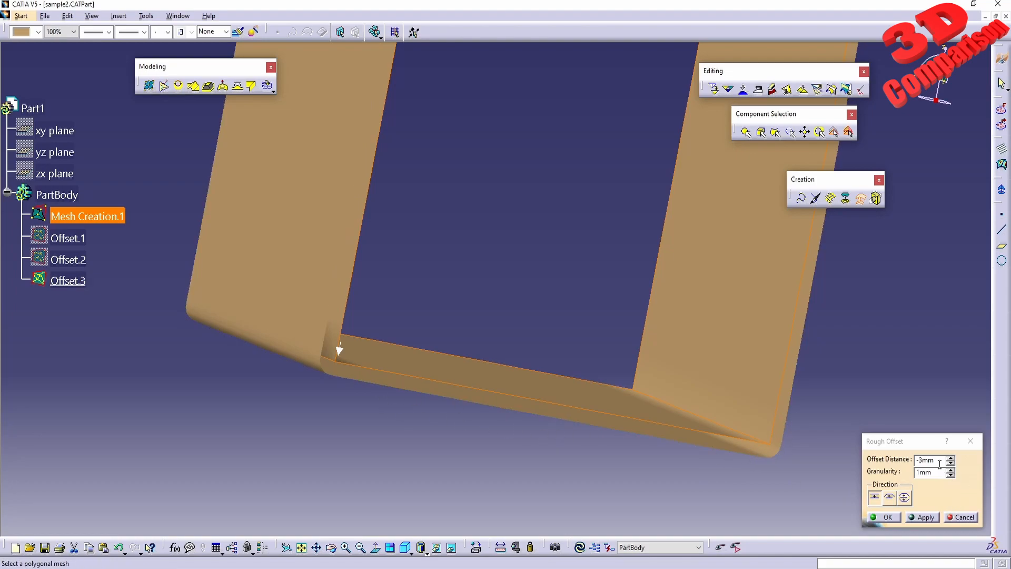
# Switch the rough offset direction to both sides and try applying it with the -3 mm distance
pyautogui.click(908, 500)
pyautogui.moveTo(541, 260); pyautogui.dragTo(540, 318, button='middle')
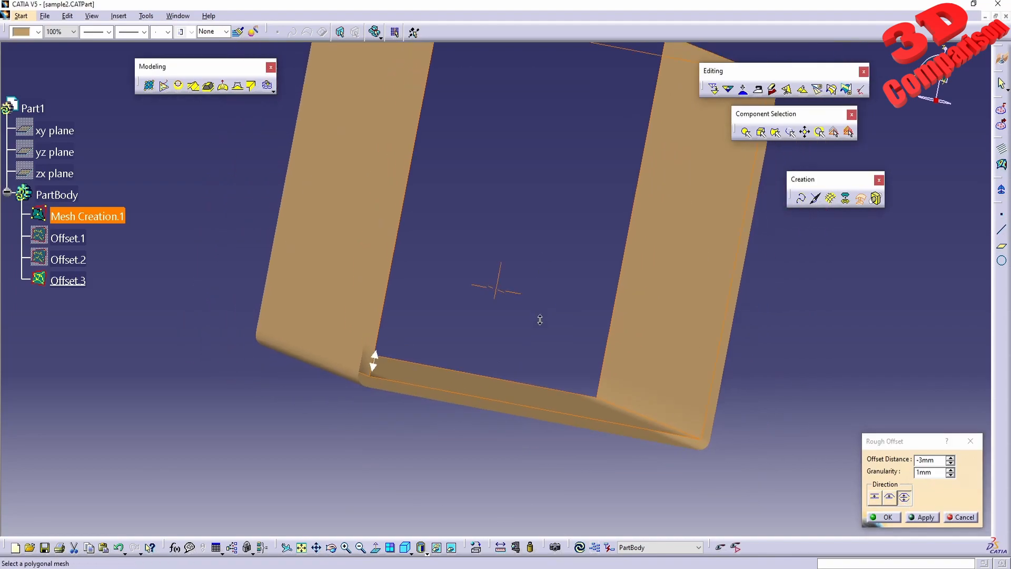
pyautogui.scroll(-1, 539, 318)
pyautogui.click(920, 518)
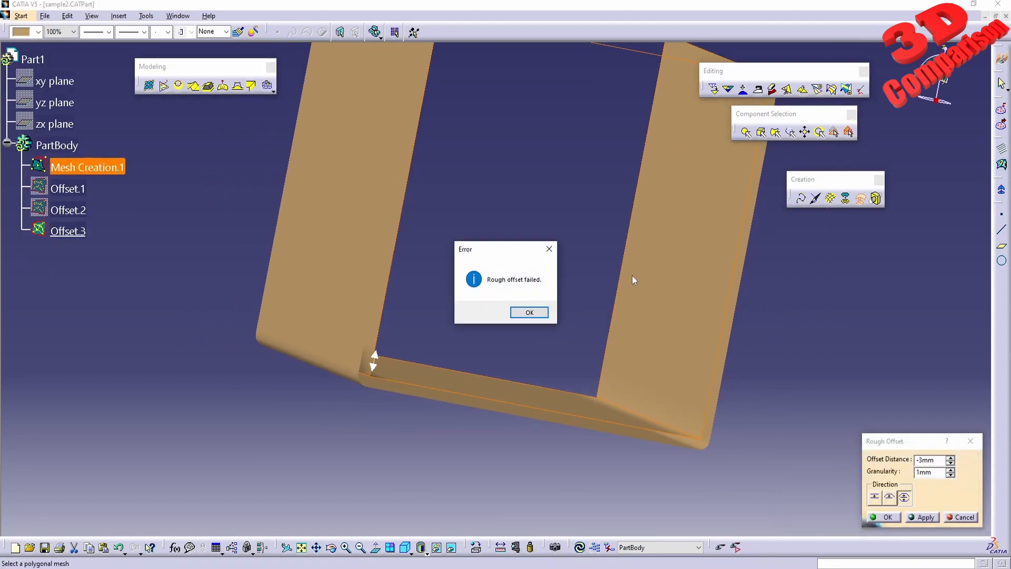
pyautogui.click(529, 313)
pyautogui.moveTo(551, 250); pyautogui.dragTo(507, 326, button='middle')
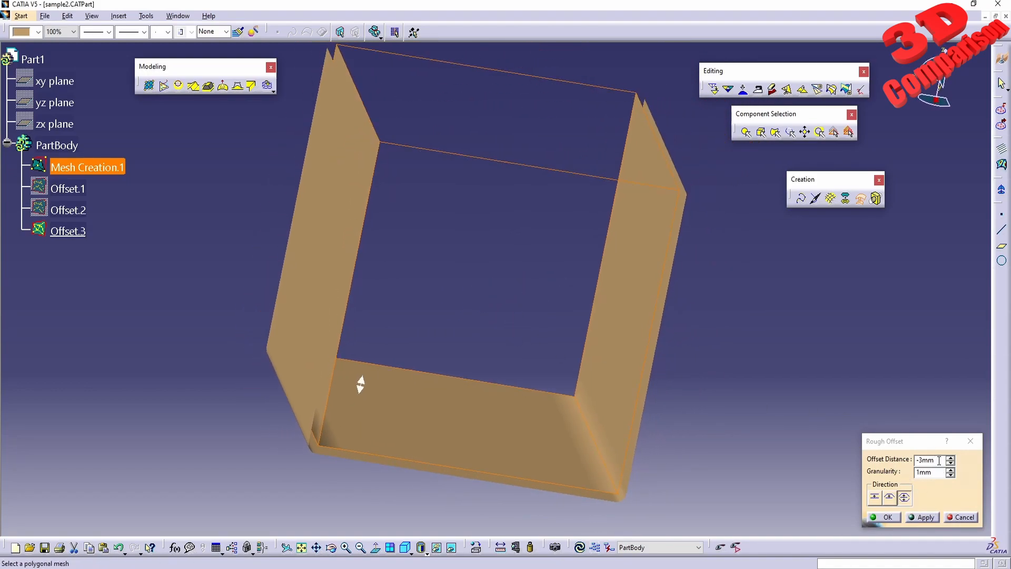
# Set the offset distance to 3 mm and apply the two-sided rough offset with 1 mm granularity
pyautogui.moveTo(939, 460); pyautogui.dragTo(847, 462)
pyautogui.write('3')
pyautogui.press('Tab')
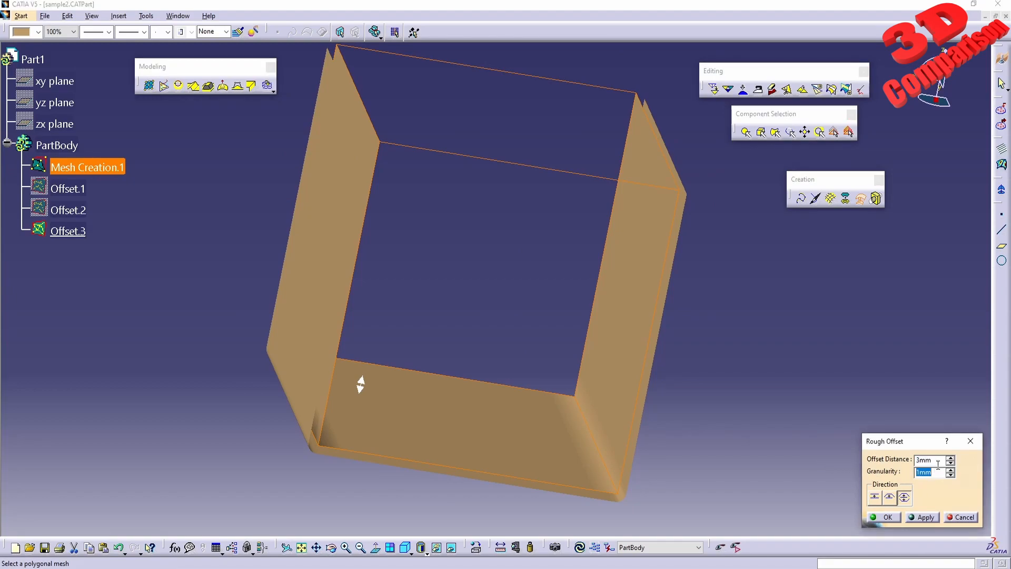
pyautogui.click(930, 518)
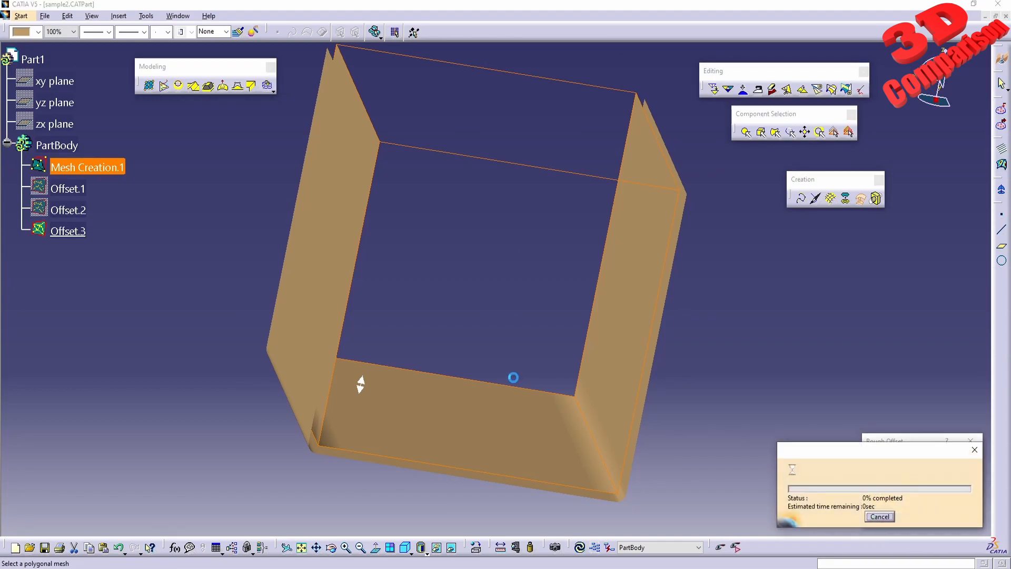
pyautogui.moveTo(463, 301); pyautogui.dragTo(546, 214, button='middle')
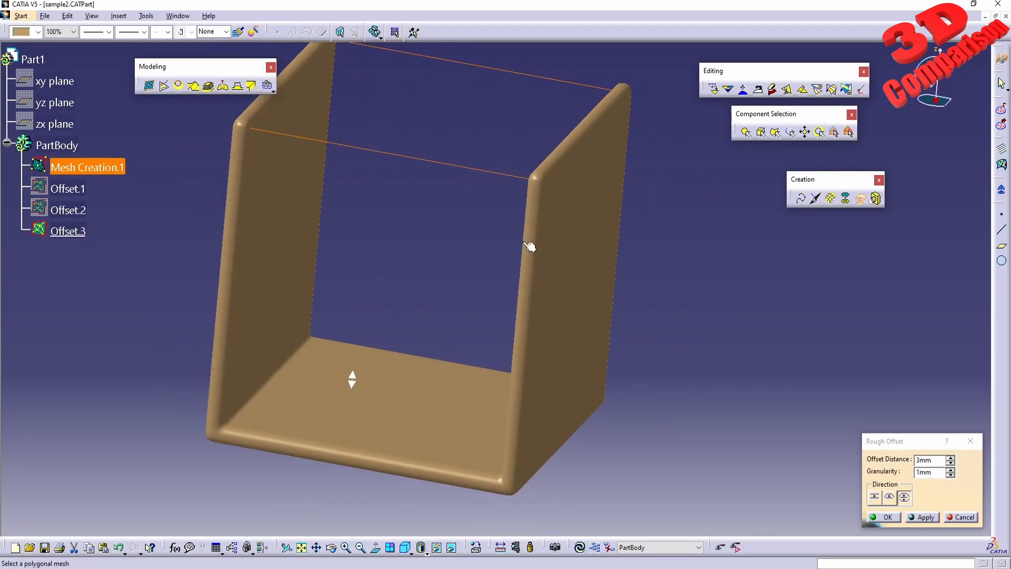
pyautogui.moveTo(548, 289); pyautogui.dragTo(542, 315, button='middle')
# Switch the display to wireframe and examine the triangulation of the two-sided offset with 1 mm granularity
pyautogui.click(427, 553)
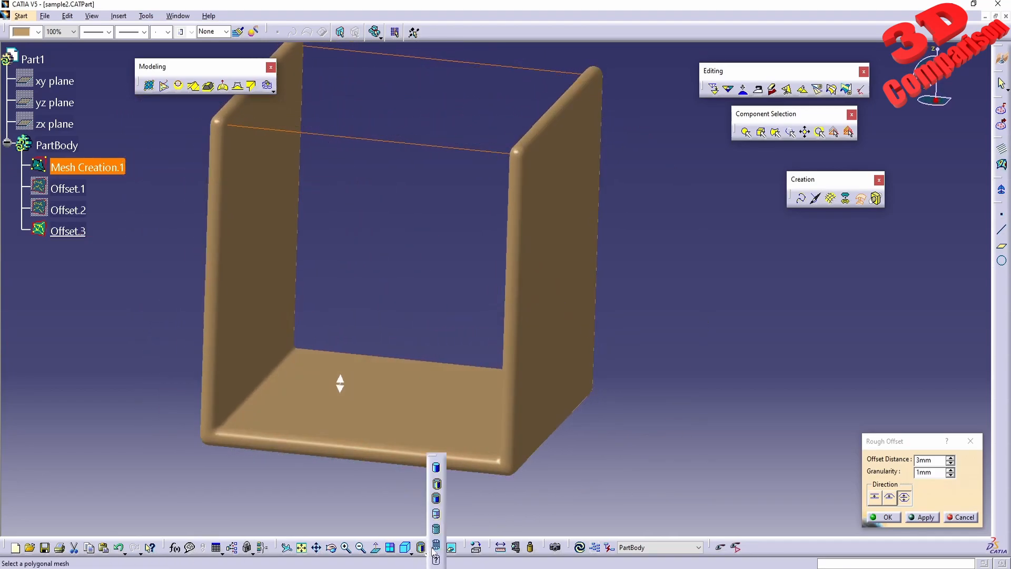
pyautogui.click(437, 540)
pyautogui.moveTo(474, 422)
pyautogui.mouseDown(button='middle')
pyautogui.moveTo(539, 403)
pyautogui.moveTo(578, 430)
pyautogui.moveTo(451, 349)
pyautogui.moveTo(548, 381)
pyautogui.moveTo(521, 300)
pyautogui.moveTo(530, 195)
pyautogui.moveTo(521, 295)
pyautogui.moveTo(485, 343)
pyautogui.moveTo(495, 366)
pyautogui.mouseUp(button='middle')
pyautogui.moveTo(347, 285); pyautogui.dragTo(498, 408, button='middle')
# Set the granularity of the two-sided rough offset to 10 mm and apply it
pyautogui.moveTo(937, 473); pyautogui.dragTo(860, 474)
pyautogui.write('10')
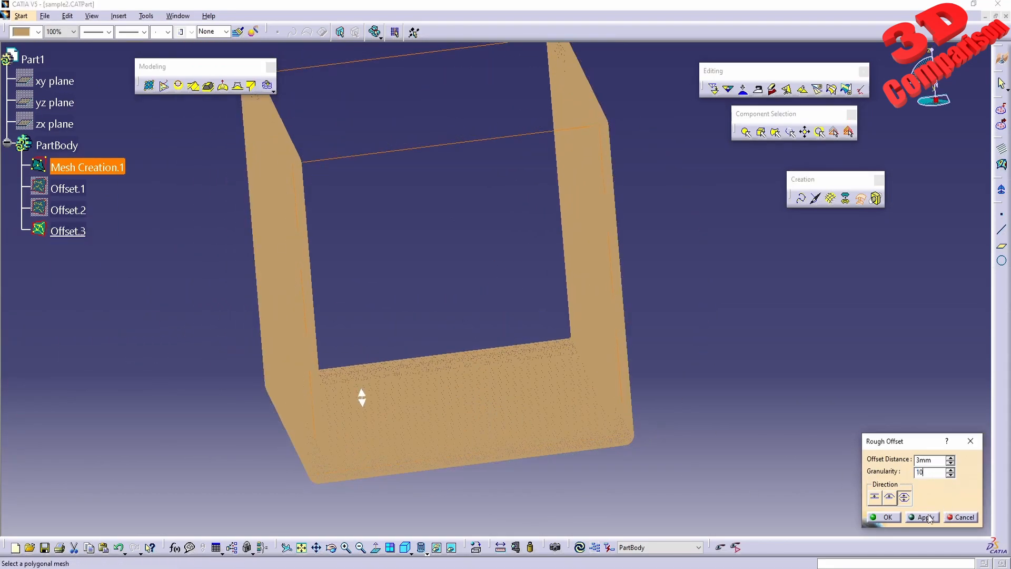
pyautogui.click(926, 517)
pyautogui.moveTo(605, 435); pyautogui.dragTo(562, 325, button='middle')
# Return the display to shaded mode, inspect the offset's rounded edges and corners, and accept the rough offset
pyautogui.click(426, 552)
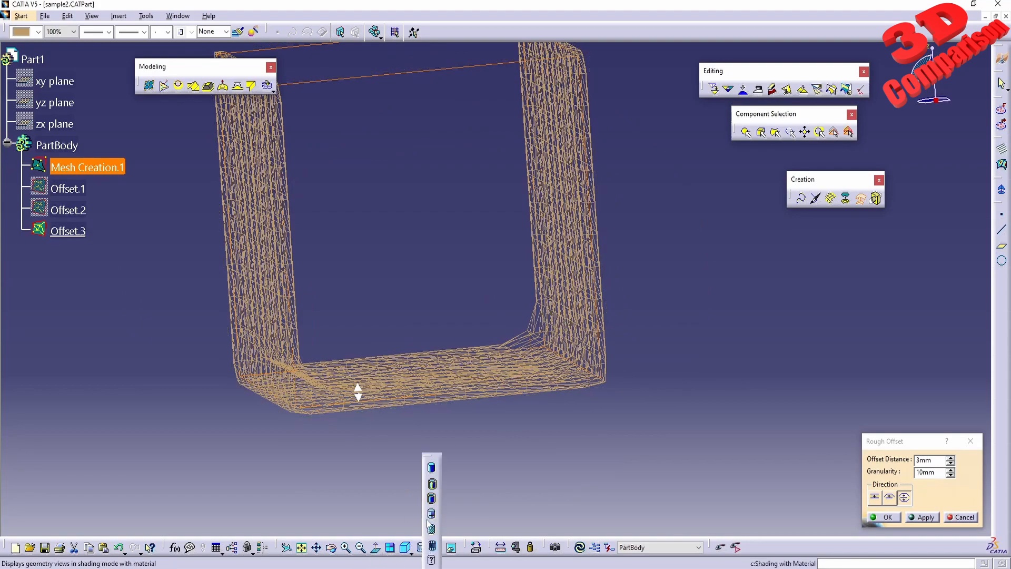
pyautogui.click(431, 498)
pyautogui.moveTo(536, 333)
pyautogui.mouseDown(button='middle')
pyautogui.moveTo(530, 357)
pyautogui.moveTo(542, 390)
pyautogui.mouseUp(button='middle')
pyautogui.moveTo(482, 384); pyautogui.dragTo(621, 422, button='middle')
pyautogui.click(883, 521)
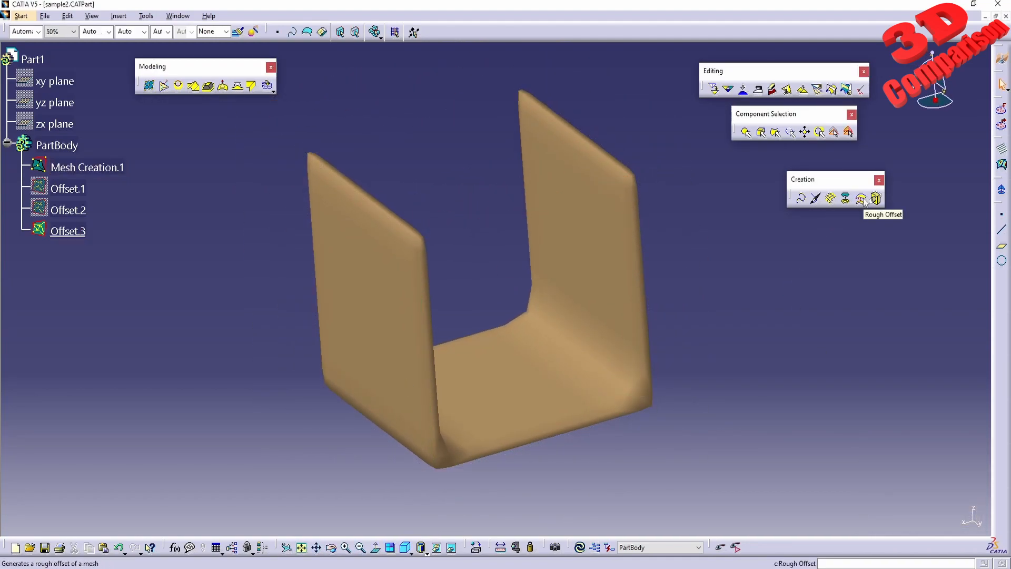
# Hide Offset.3 and highlight Mesh Creation.1 to examine its triangulation
pyautogui.rightClick(65, 231)
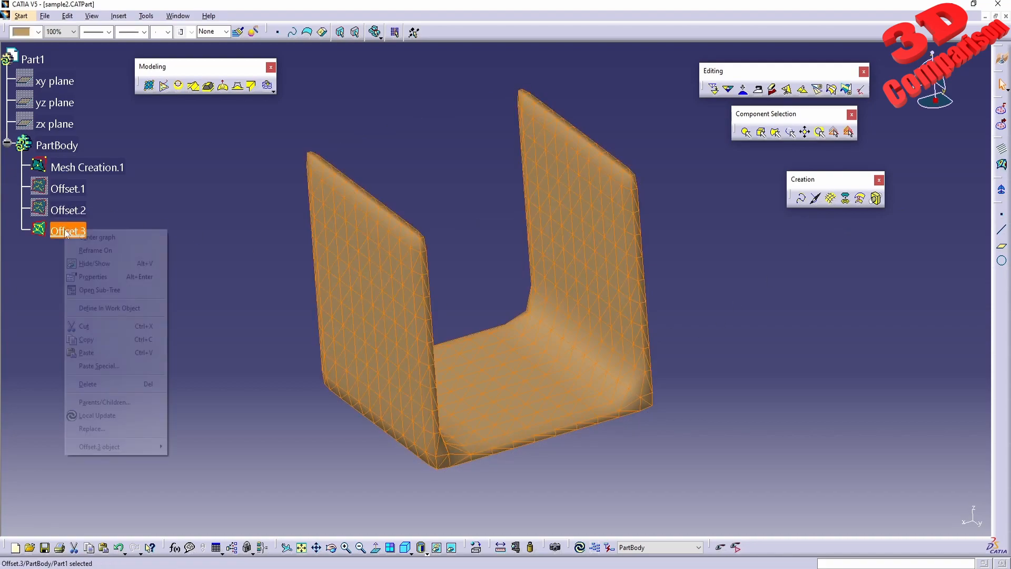
pyautogui.click(95, 263)
pyautogui.click(105, 169)
pyautogui.moveTo(528, 333); pyautogui.dragTo(472, 314, button='middle')
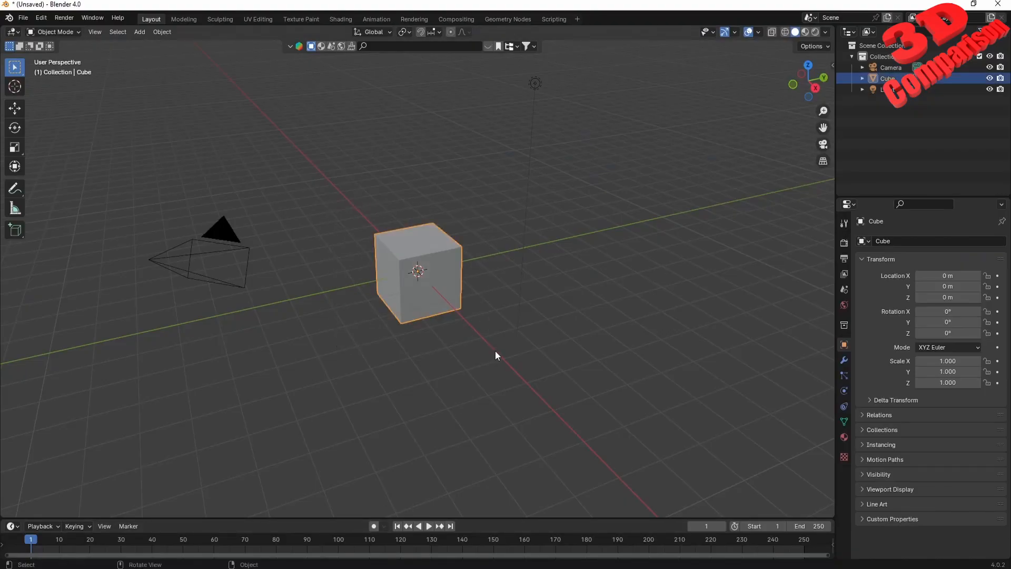
# Switch to Blender, delete the selected object from the scene and add a plane mesh
pyautogui.press('Delete')
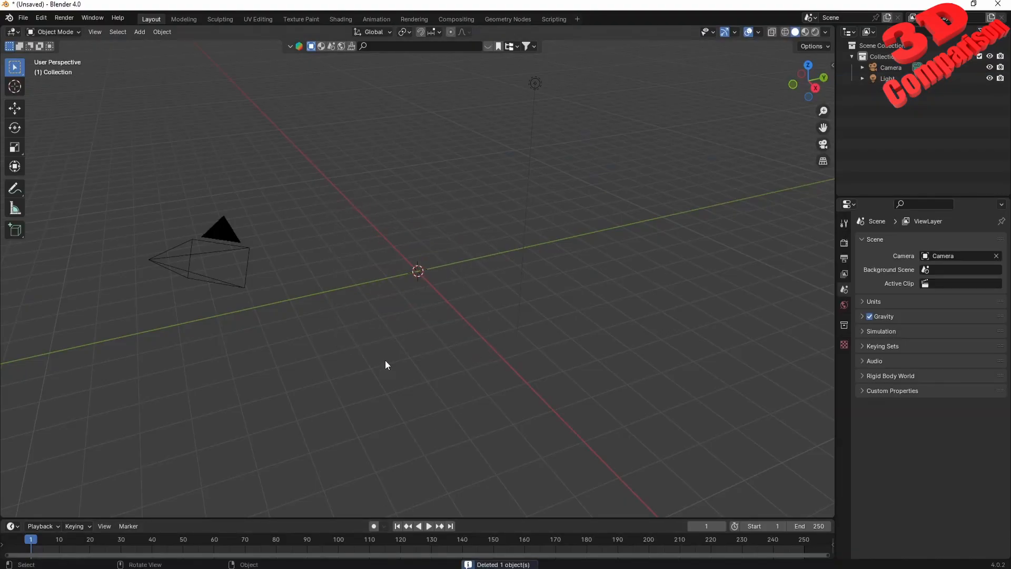
pyautogui.hotkey('shift', 'a')
pyautogui.moveTo(380, 349)
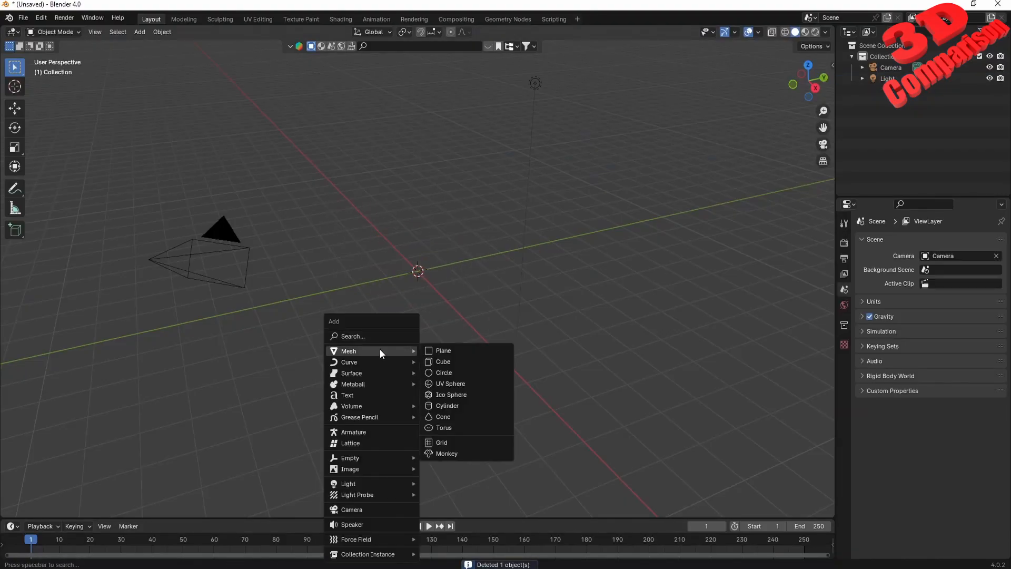
pyautogui.click(450, 353)
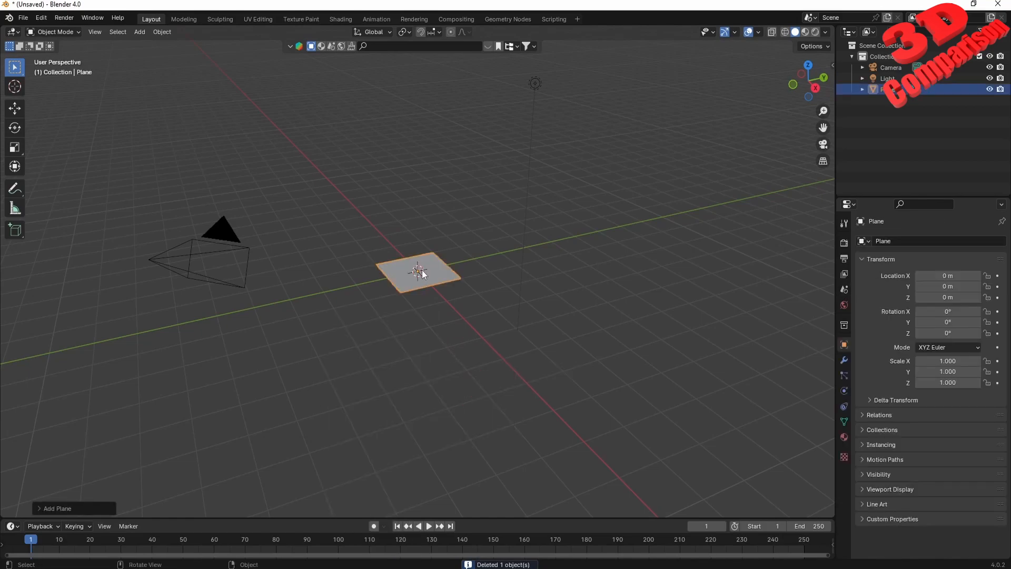
# In Edit Mode, extrude two opposite edges of the plane upward along Z to form a U shape
pyautogui.scroll(8, 422, 269)
pyautogui.press('Tab')
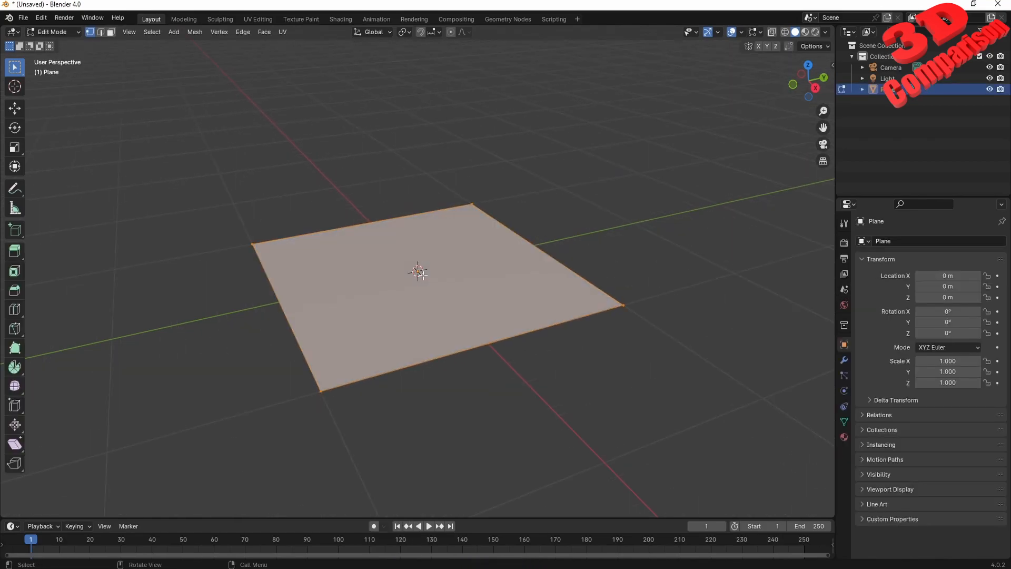
pyautogui.click(101, 32)
pyautogui.click(291, 318)
pyautogui.click(562, 264)
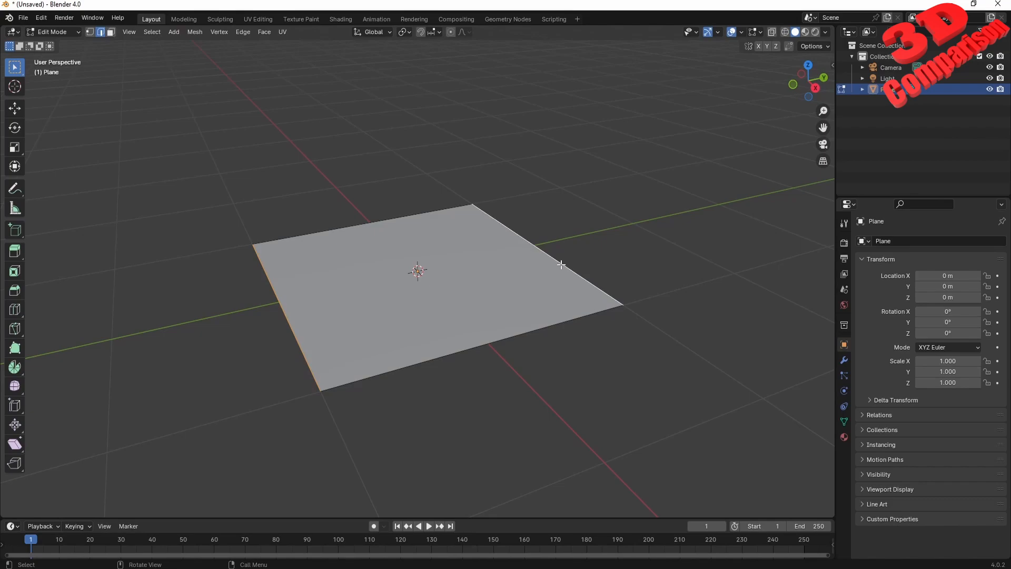
pyautogui.press('g')
pyautogui.press('z')
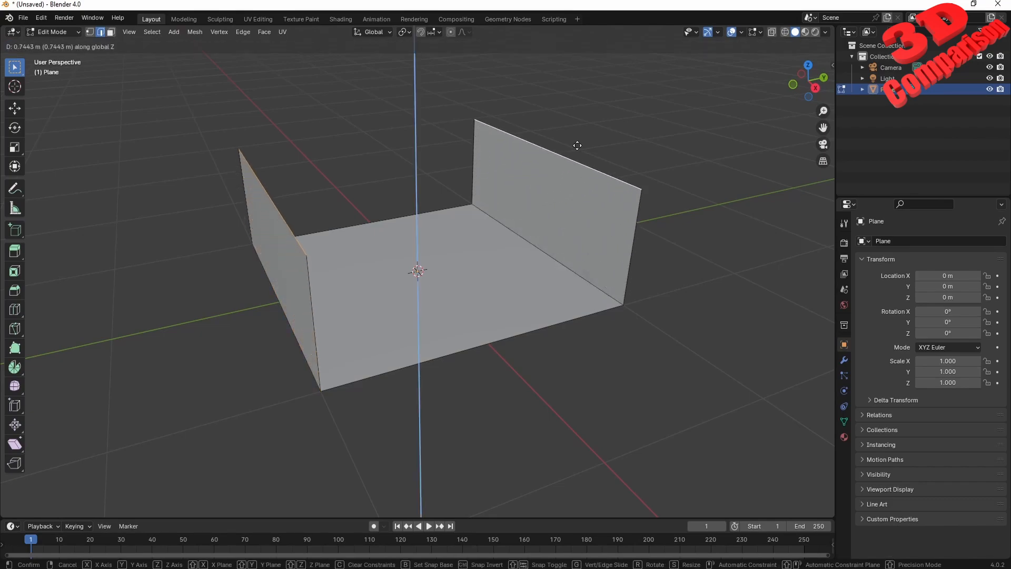
pyautogui.click(592, 183)
# Switch the viewport to wireframe and examine the faces and edges of the U-shaped mesh
pyautogui.moveTo(593, 183); pyautogui.dragTo(499, 289, button='middle')
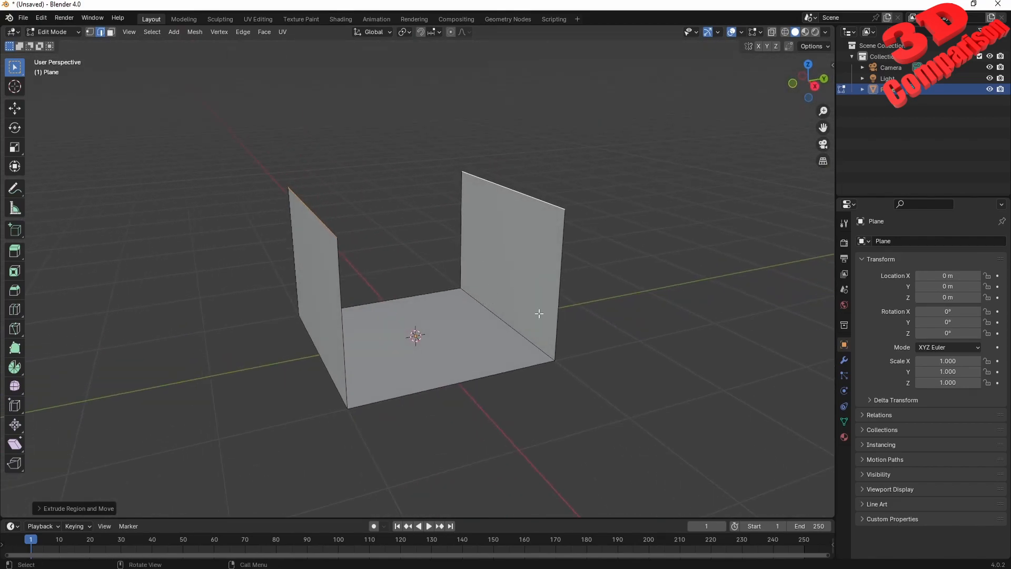
pyautogui.scroll(3, 539, 313)
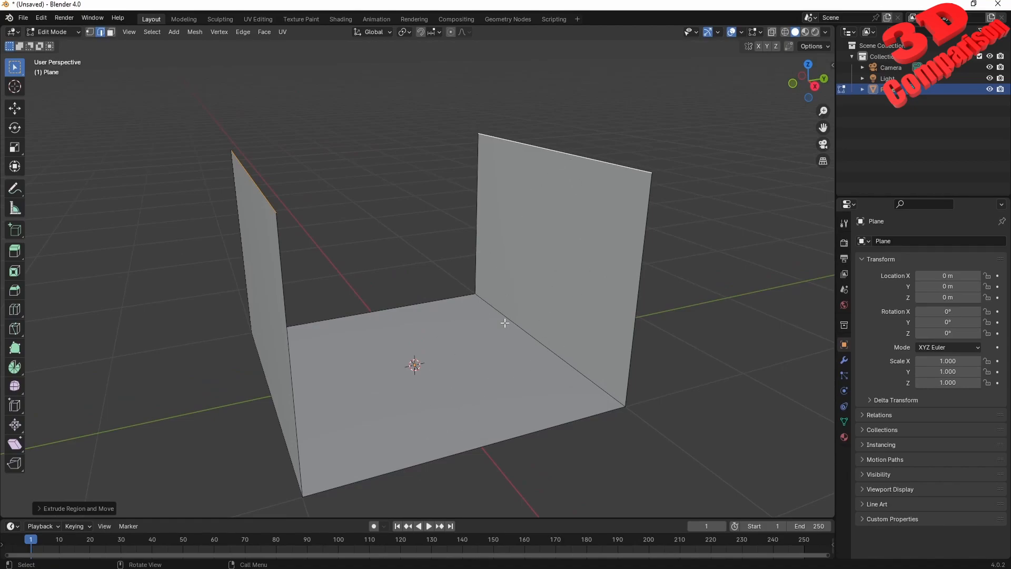
pyautogui.click(788, 33)
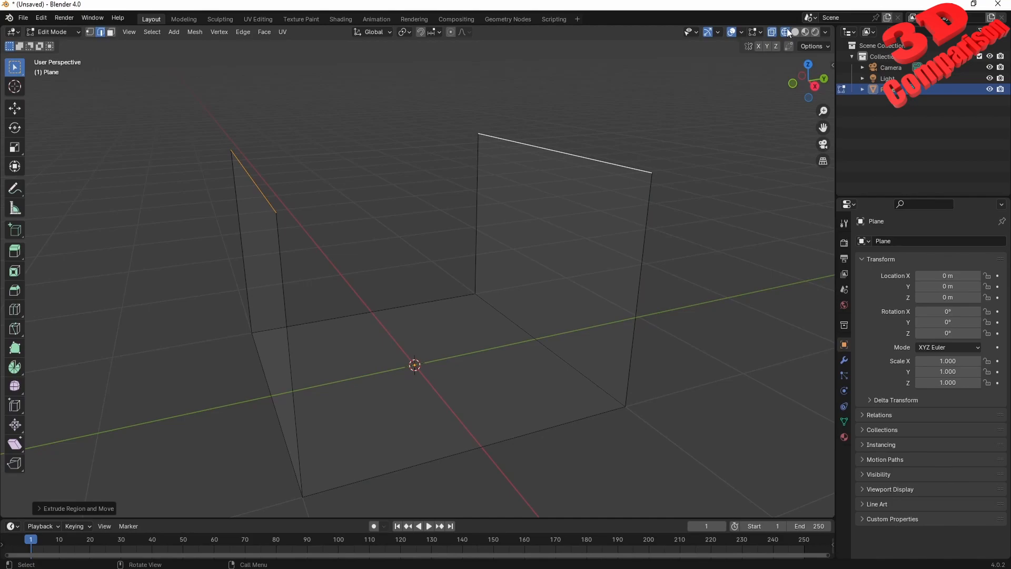
pyautogui.moveTo(533, 242); pyautogui.dragTo(574, 167, button='middle')
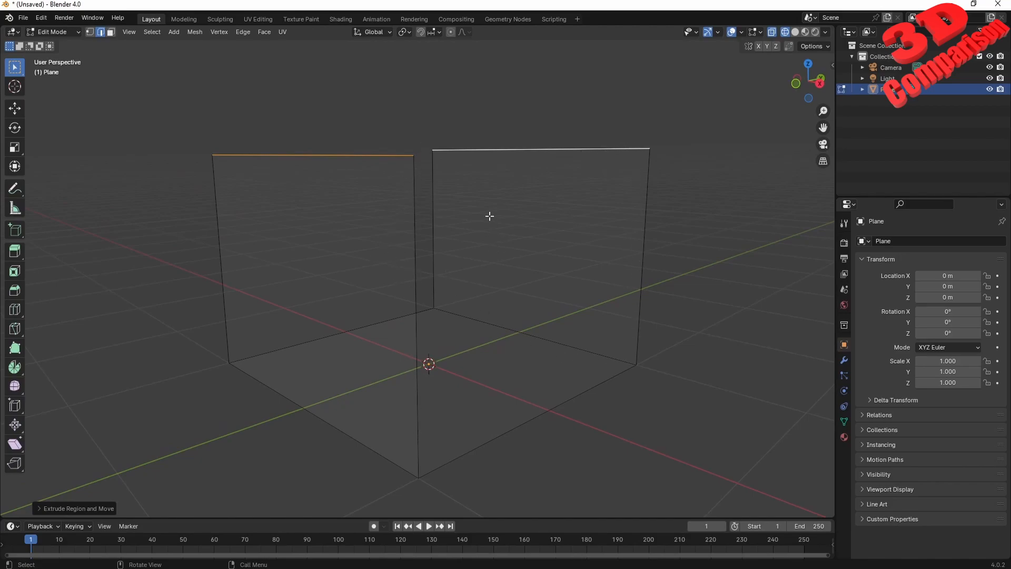
pyautogui.moveTo(510, 261); pyautogui.dragTo(654, 206, button='middle')
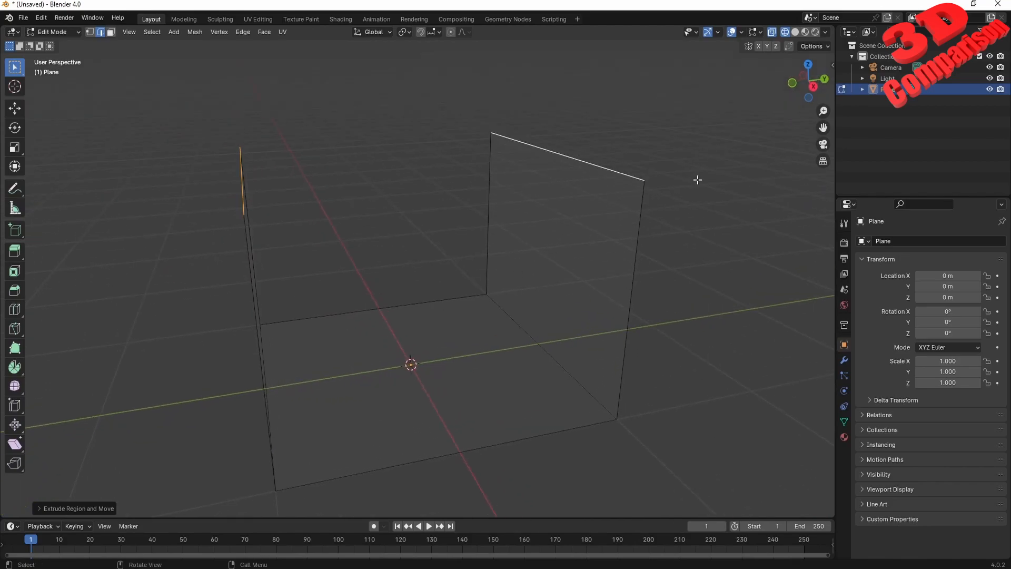
# Return the viewport to solid shading, leave Edit Mode and delete the U-shaped plane
pyautogui.click(795, 32)
pyautogui.moveTo(533, 282); pyautogui.dragTo(520, 293, button='middle')
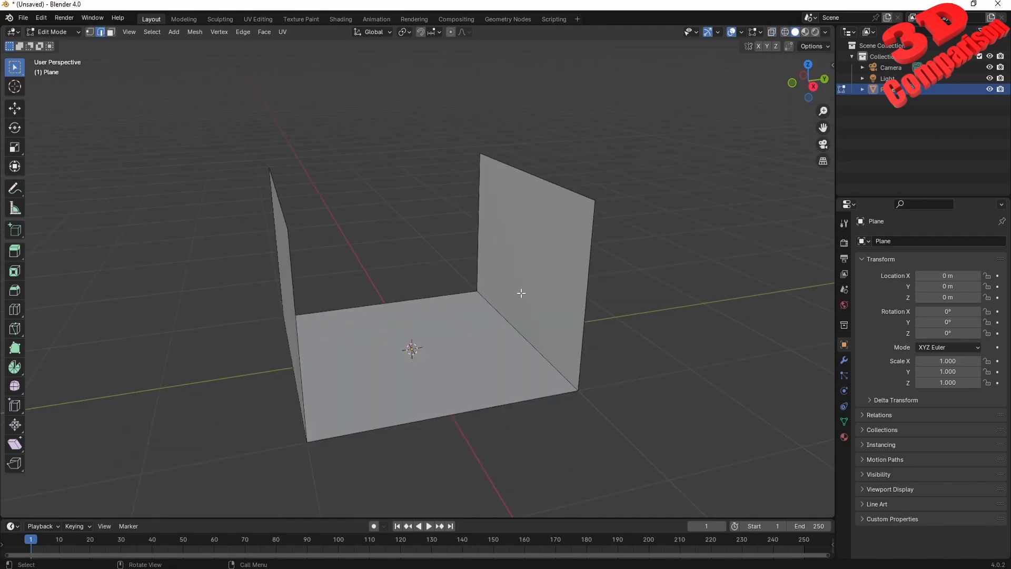
pyautogui.press('Tab')
pyautogui.press('Delete')
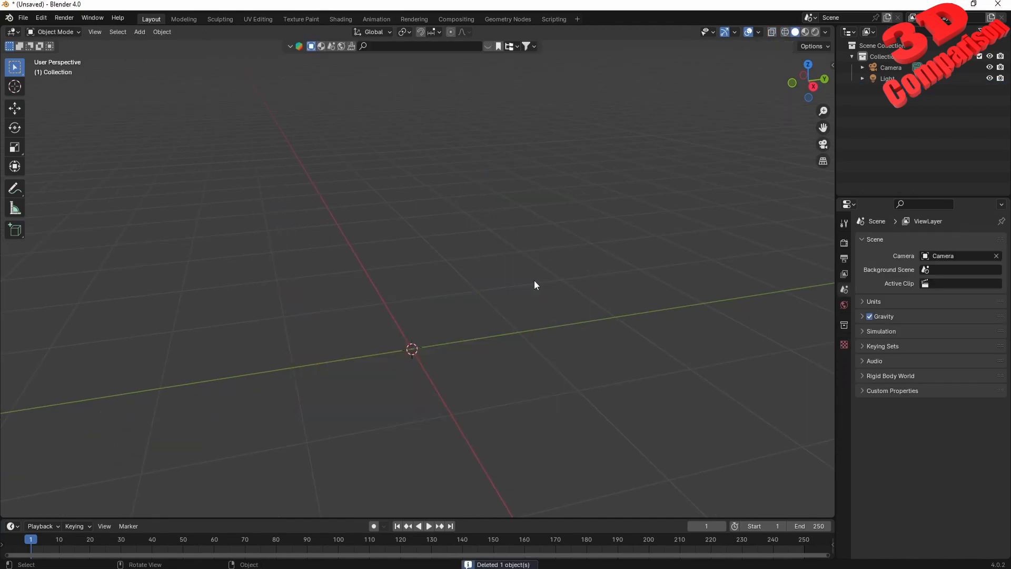
# Add a Monkey mesh to the scene and view it from the front
pyautogui.hotkey('shift', 'a')
pyautogui.moveTo(536, 280)
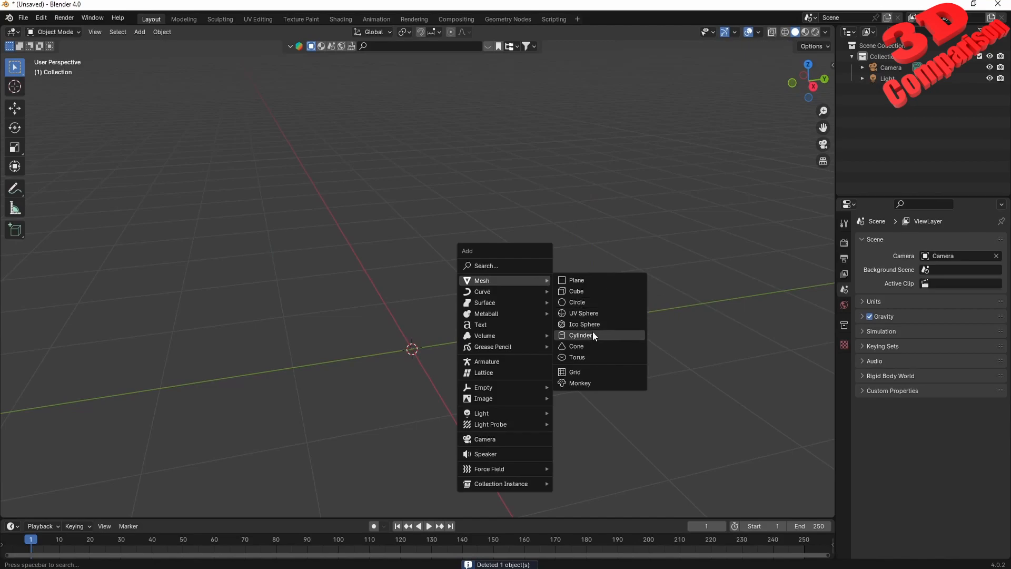
pyautogui.click(580, 382)
pyautogui.moveTo(438, 362); pyautogui.dragTo(466, 287, button='middle')
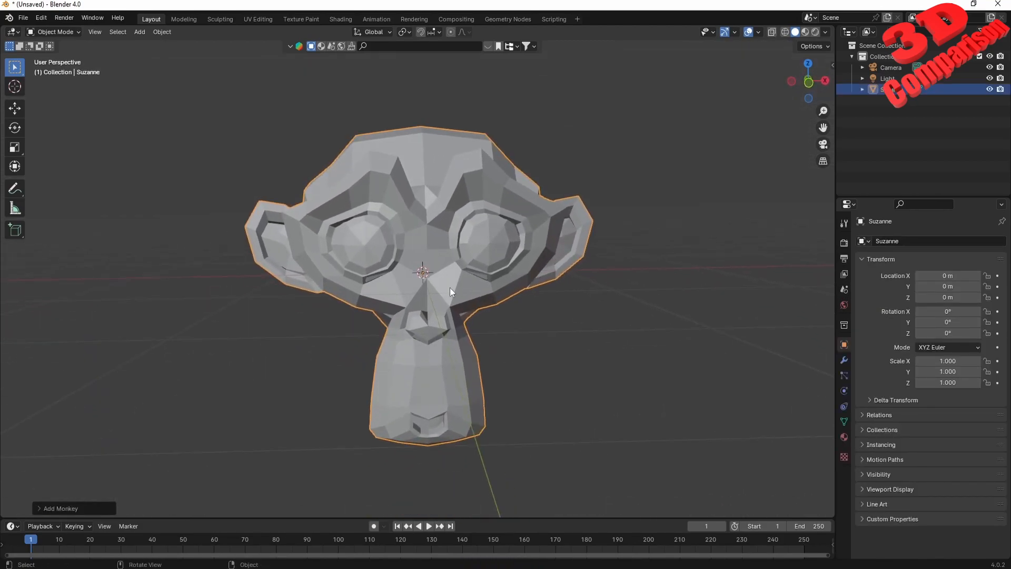
# Export the selected monkey in STL format to the Desktop as monkey1.stl
pyautogui.click(23, 18)
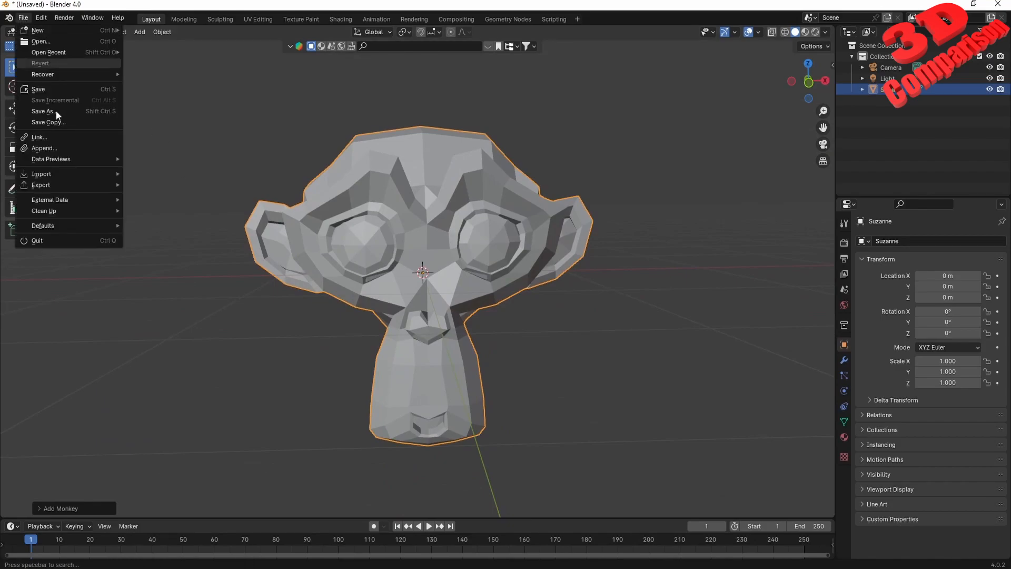
pyautogui.moveTo(78, 182)
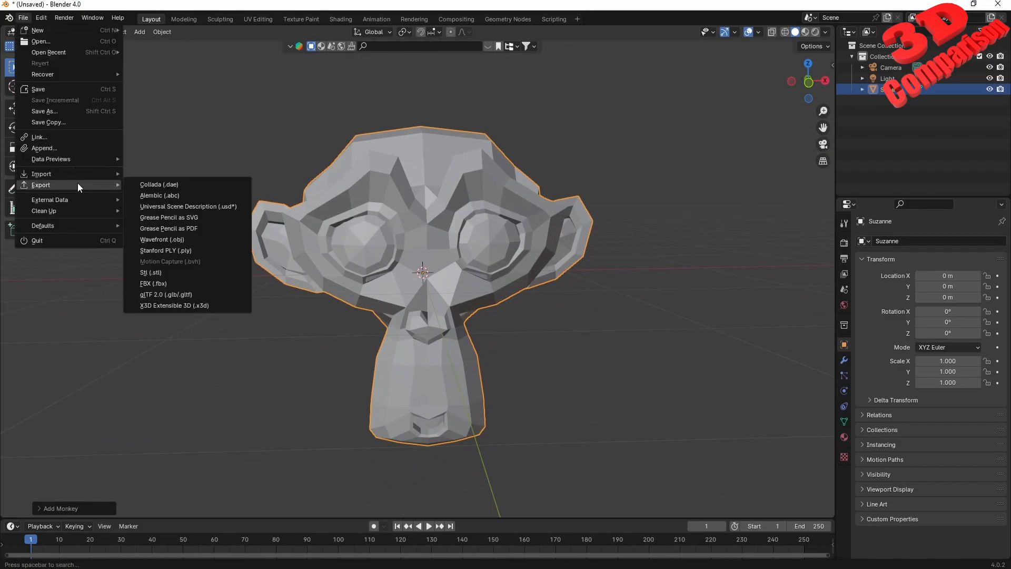
pyautogui.click(197, 274)
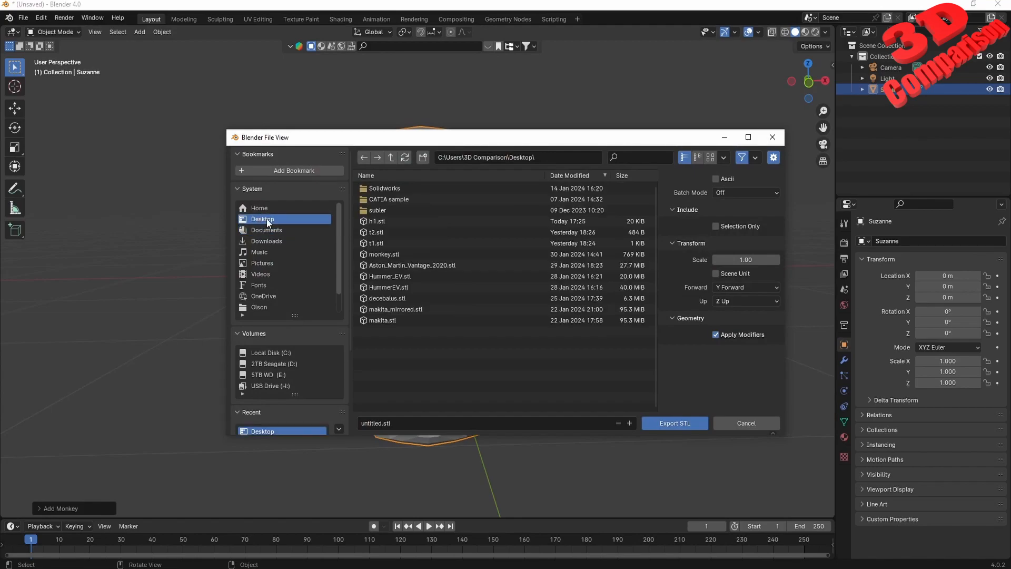
pyautogui.click(396, 429)
pyautogui.write('monkey1')
pyautogui.click(696, 423)
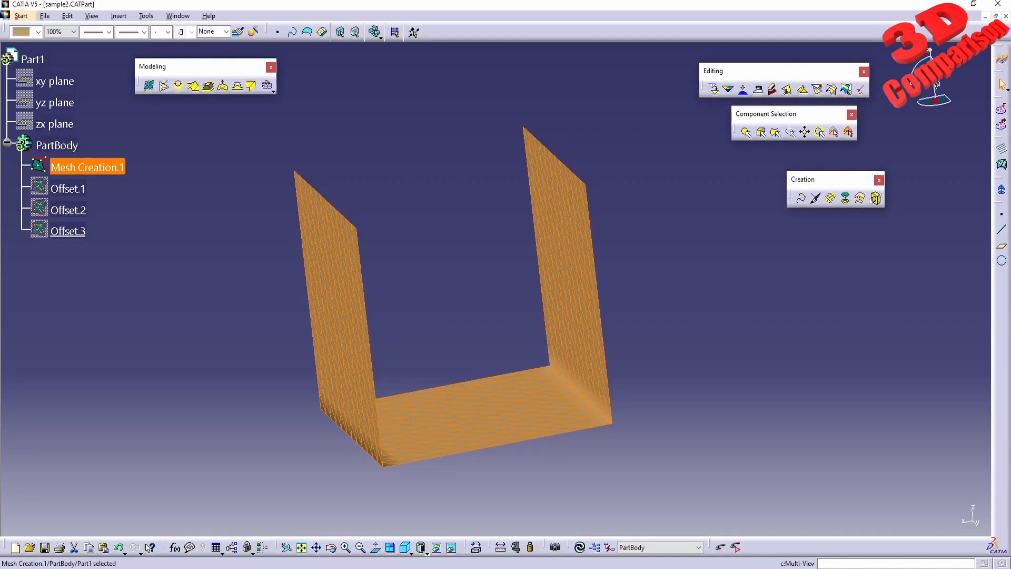
# Switch to CATIA and import monkey1.stl from the Desktop with a scale factor of 100 in millimetres
pyautogui.click(699, 267)
pyautogui.click(1002, 110)
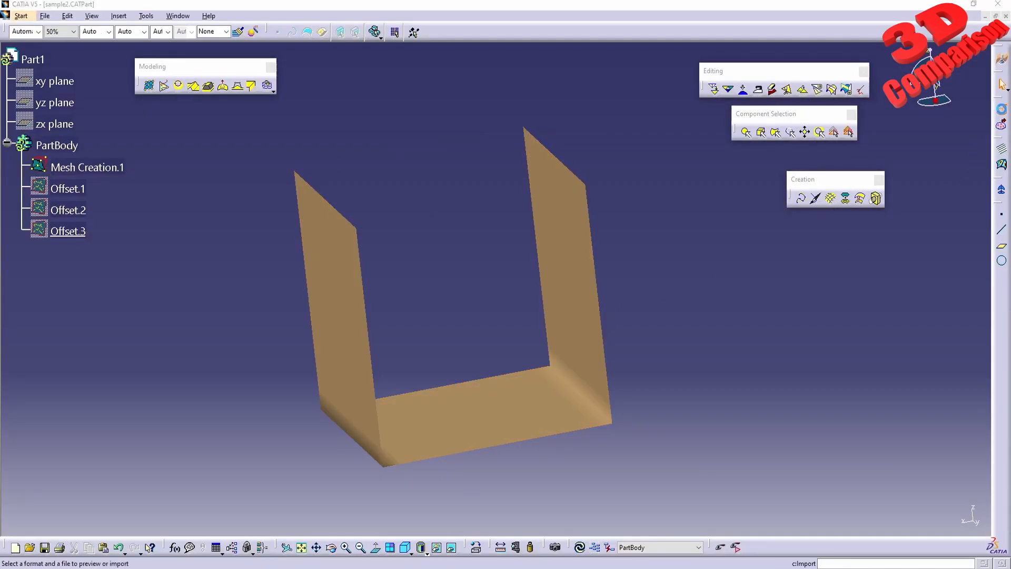
pyautogui.click(623, 378)
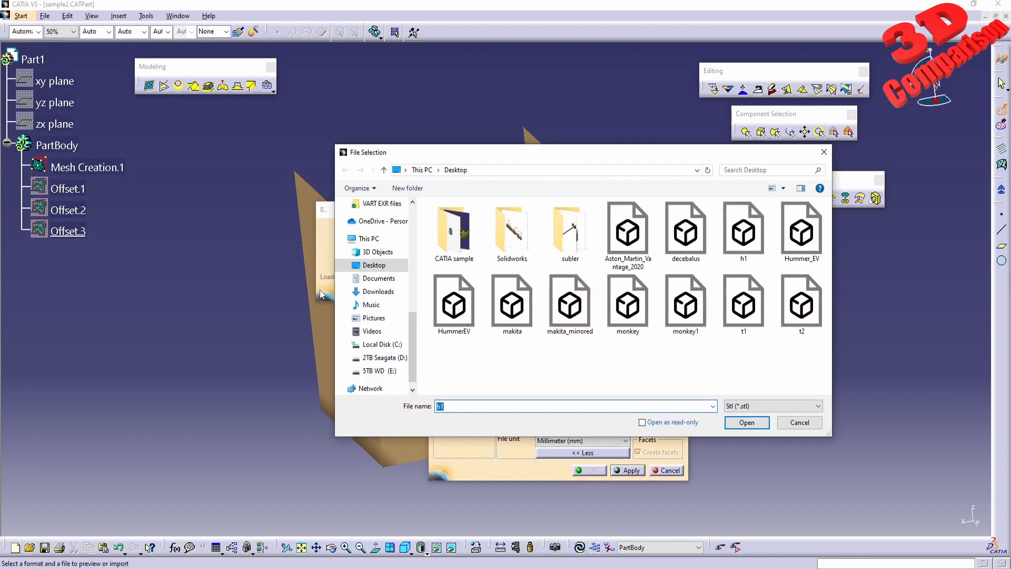
pyautogui.doubleClick(698, 313)
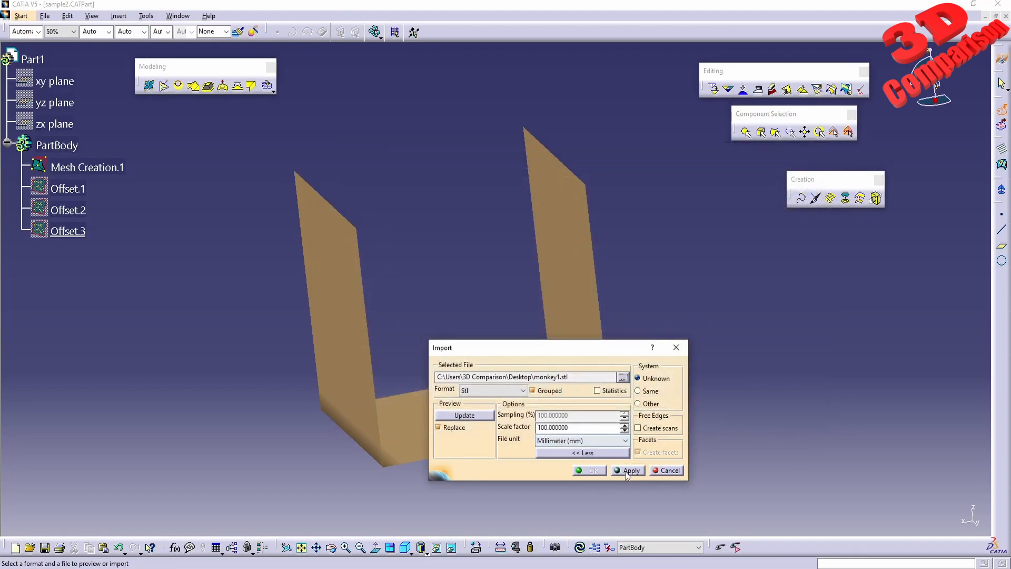
pyautogui.doubleClick(581, 429)
pyautogui.click(614, 469)
pyautogui.moveTo(514, 287); pyautogui.dragTo(532, 305, button='middle')
pyautogui.click(594, 471)
# Hide the U-shaped Mesh Creation.1 so that only the imported monkey is displayed
pyautogui.rightClick(100, 170)
pyautogui.click(138, 204)
pyautogui.moveTo(448, 250); pyautogui.dragTo(502, 269, button='middle')
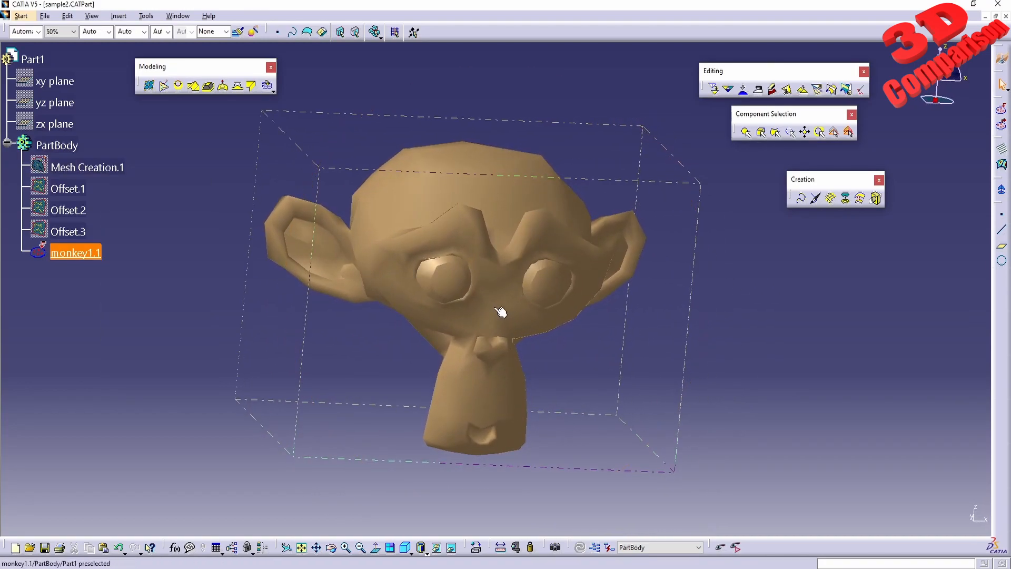
# Apply a Rough Offset to monkey1.1 with 3 mm distance, 1 mm granularity and the first direction option
pyautogui.click(860, 199)
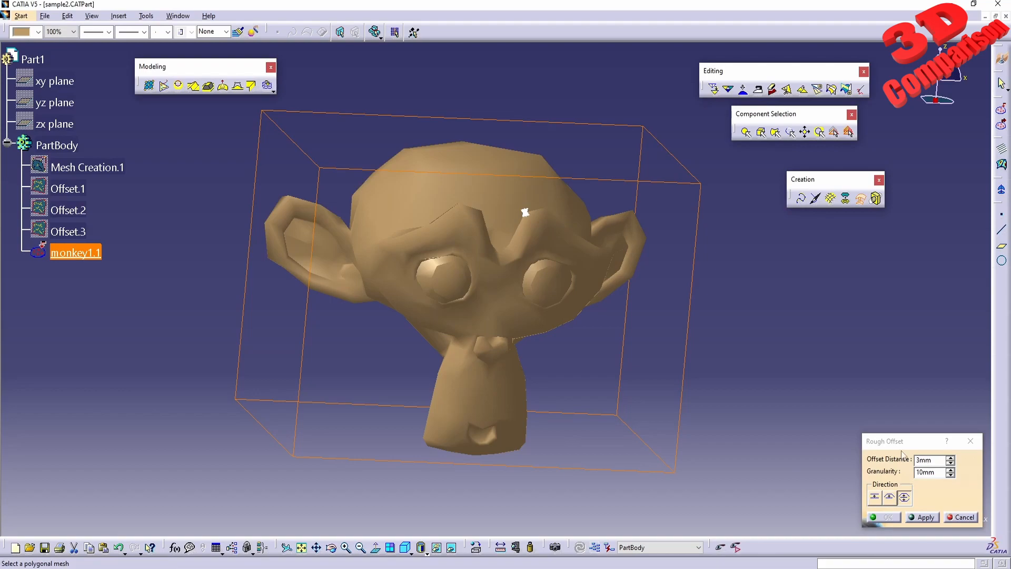
pyautogui.click(873, 496)
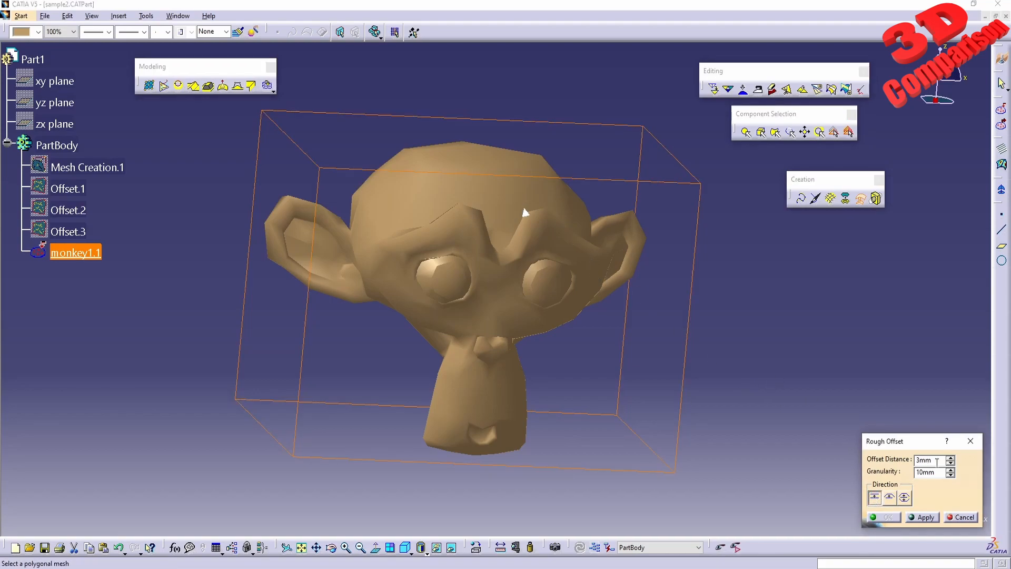
pyautogui.moveTo(940, 473); pyautogui.dragTo(883, 474)
pyautogui.write('1')
pyautogui.click(926, 517)
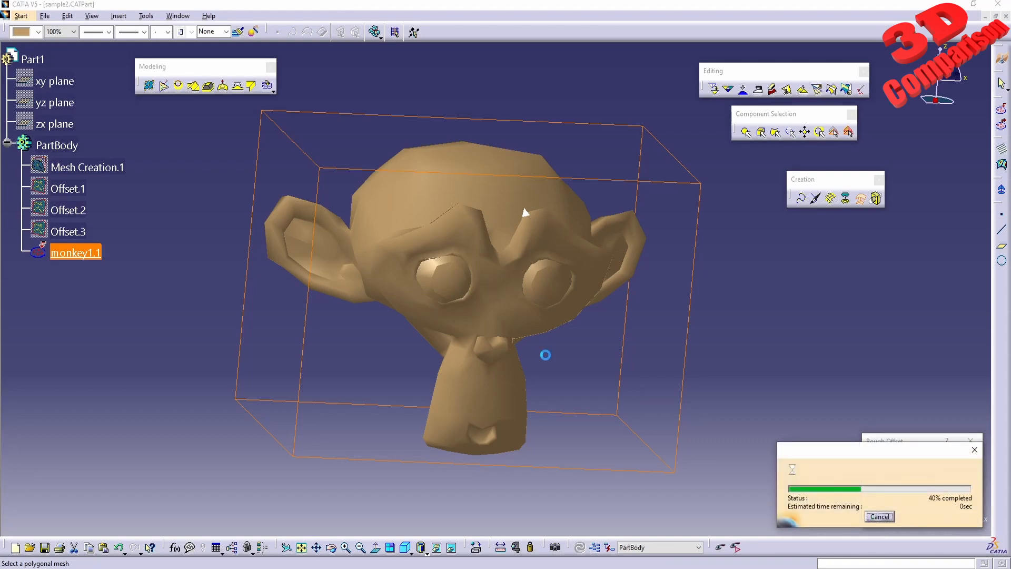
# Inspect the offset monkey up close in shaded and wireframe display, and confirm the Rough Offset
pyautogui.moveTo(525, 303); pyautogui.dragTo(346, 319, button='middle')
pyautogui.moveTo(389, 245); pyautogui.dragTo(485, 253, button='middle')
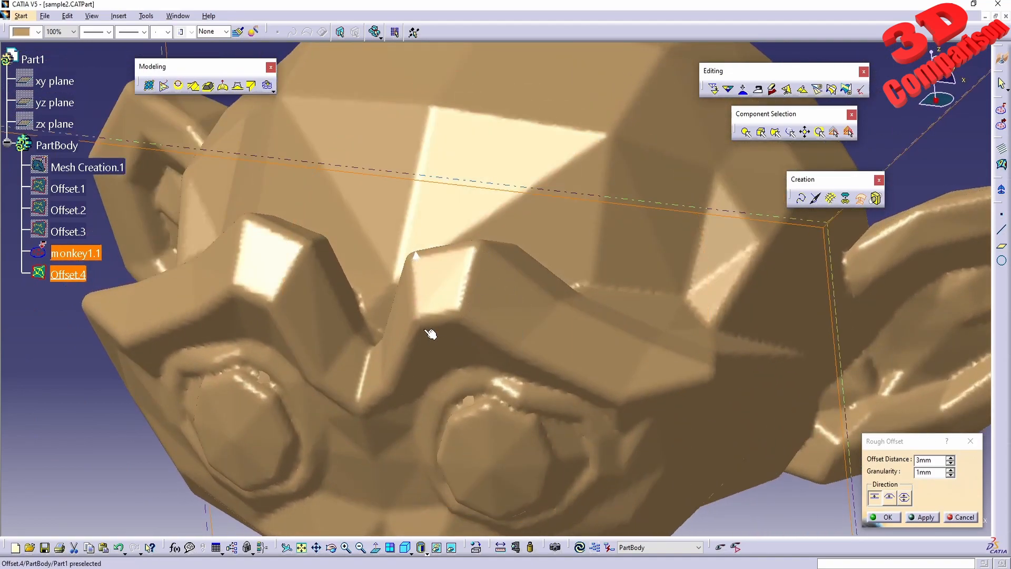
pyautogui.moveTo(329, 363); pyautogui.dragTo(387, 332, button='middle')
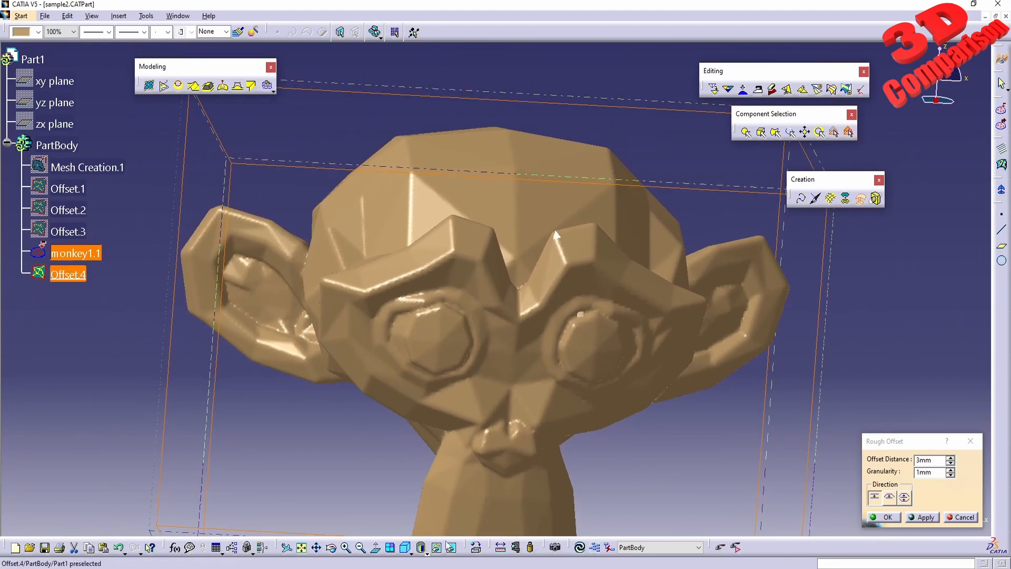
pyautogui.click(426, 551)
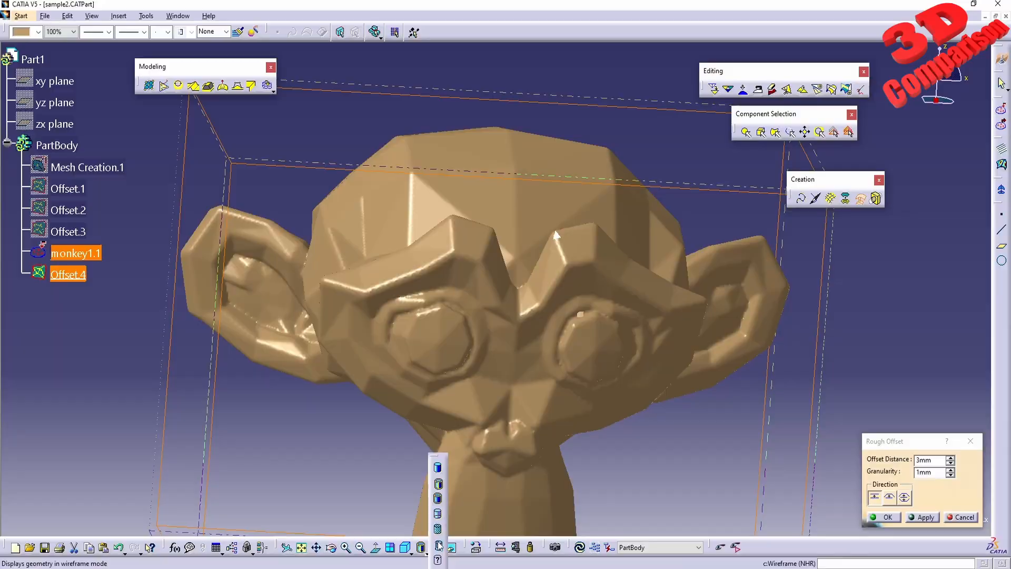
pyautogui.click(438, 545)
pyautogui.moveTo(517, 390); pyautogui.dragTo(500, 344, button='middle')
pyautogui.click(884, 517)
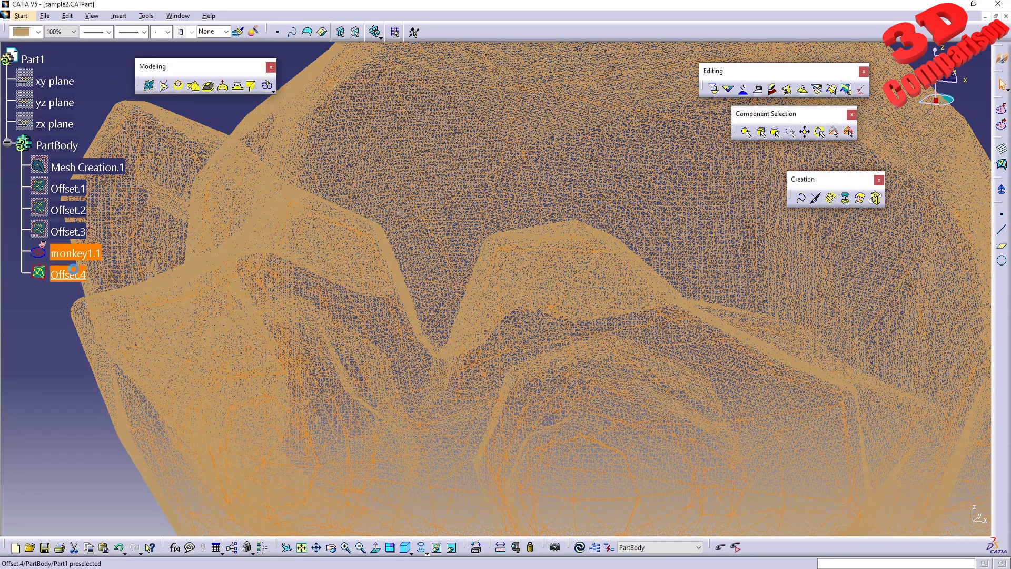
# Hide Offset.4 temporarily while inspecting the wireframe, and display it again
pyautogui.rightClick(78, 272)
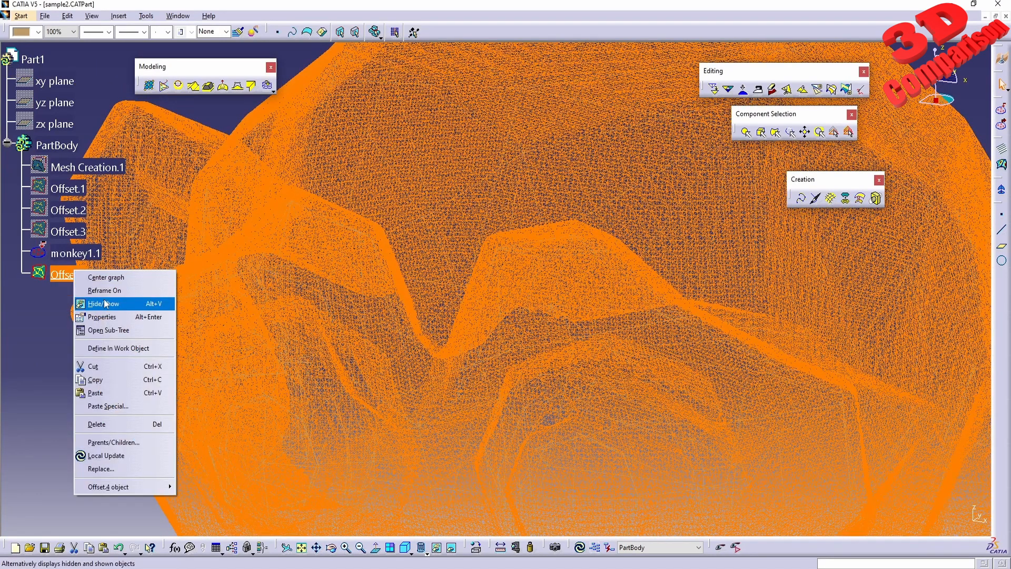
pyautogui.click(104, 305)
pyautogui.moveTo(384, 327); pyautogui.dragTo(505, 289, button='middle')
pyautogui.rightClick(79, 275)
pyautogui.click(105, 312)
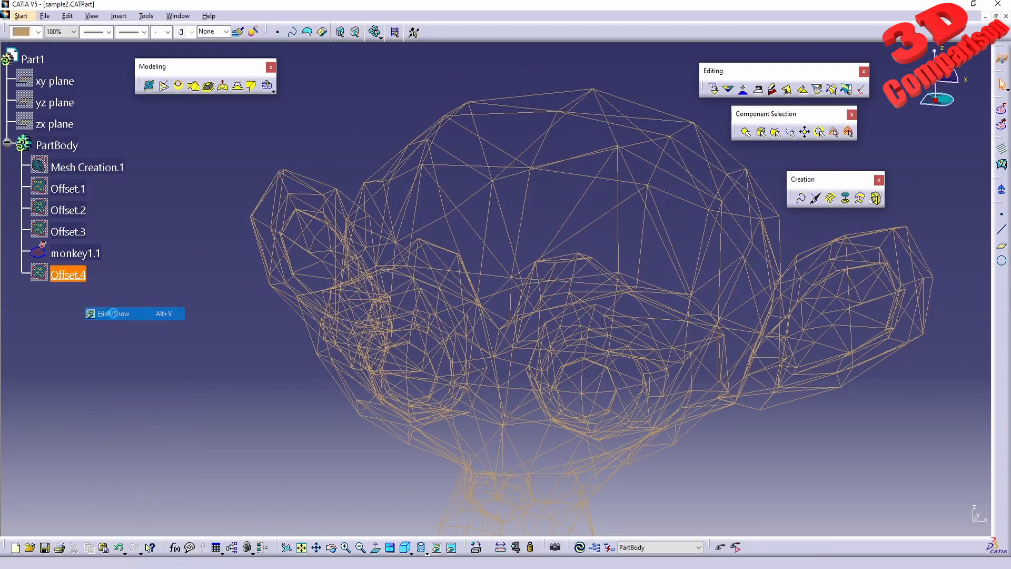
# Return the geometry to shaded display and view the whole offset monkey from an angle
pyautogui.click(422, 549)
pyautogui.click(437, 485)
pyautogui.moveTo(386, 370)
pyautogui.mouseDown(button='middle')
pyautogui.moveTo(540, 277)
pyautogui.moveTo(519, 374)
pyautogui.moveTo(510, 354)
pyautogui.mouseUp(button='middle')
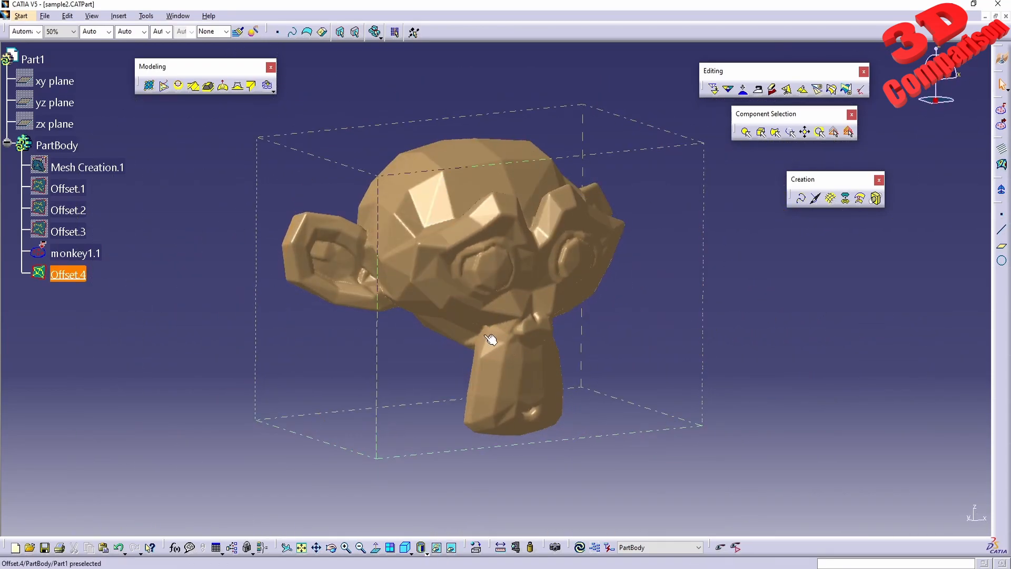
# Switch to Blender, add a Subdivision modifier with viewport level 3 to the monkey and check its smoothness up close
pyautogui.click(434, 455)
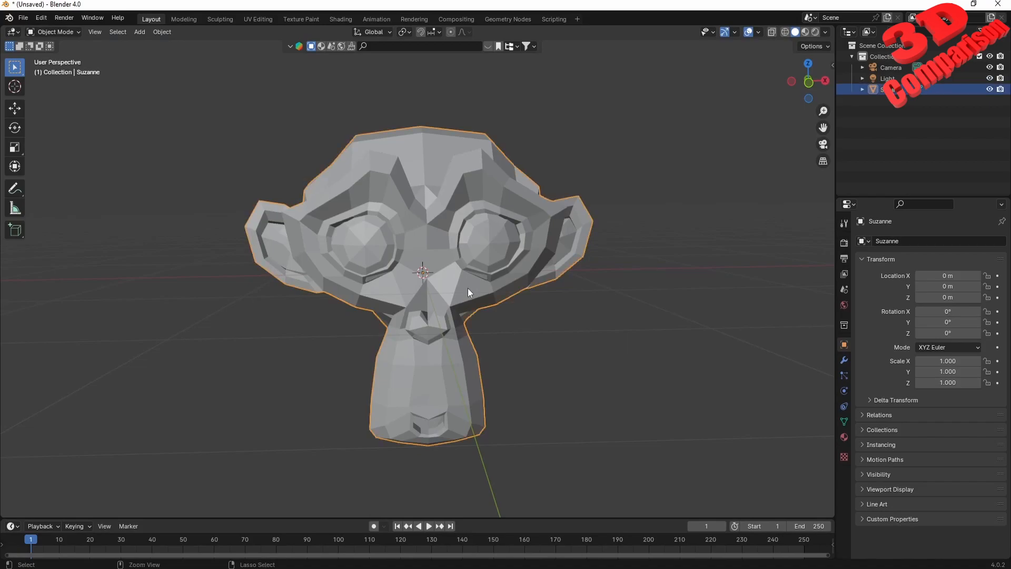
pyautogui.hotkey('ctrl', '2')
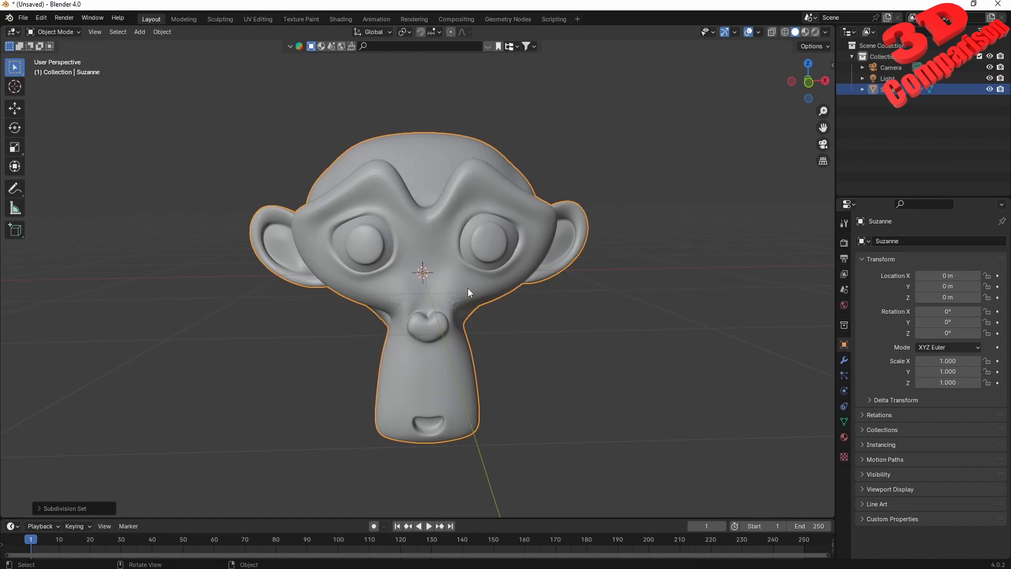
pyautogui.scroll(10, 467, 288)
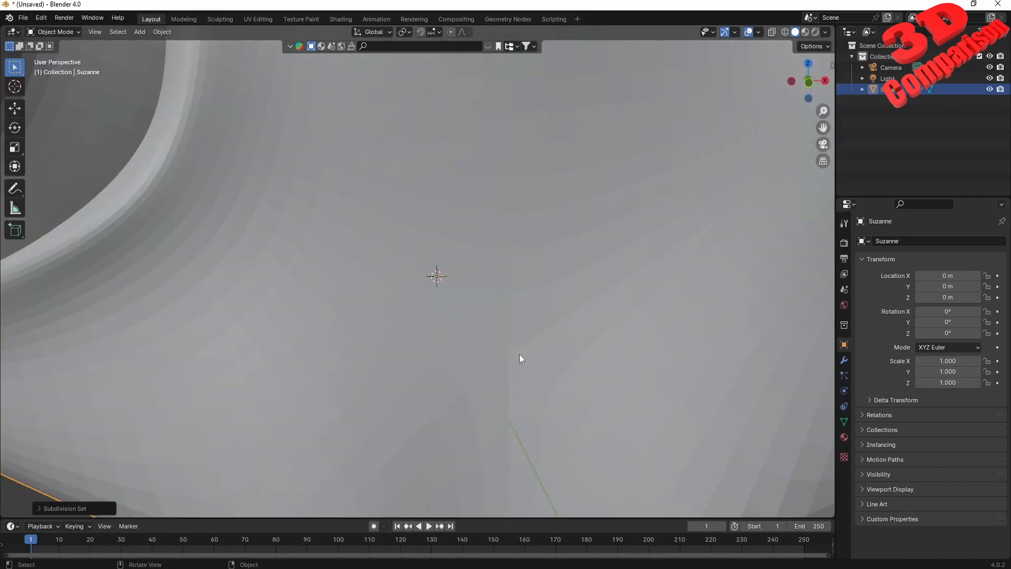
pyautogui.scroll(-5, 545, 384)
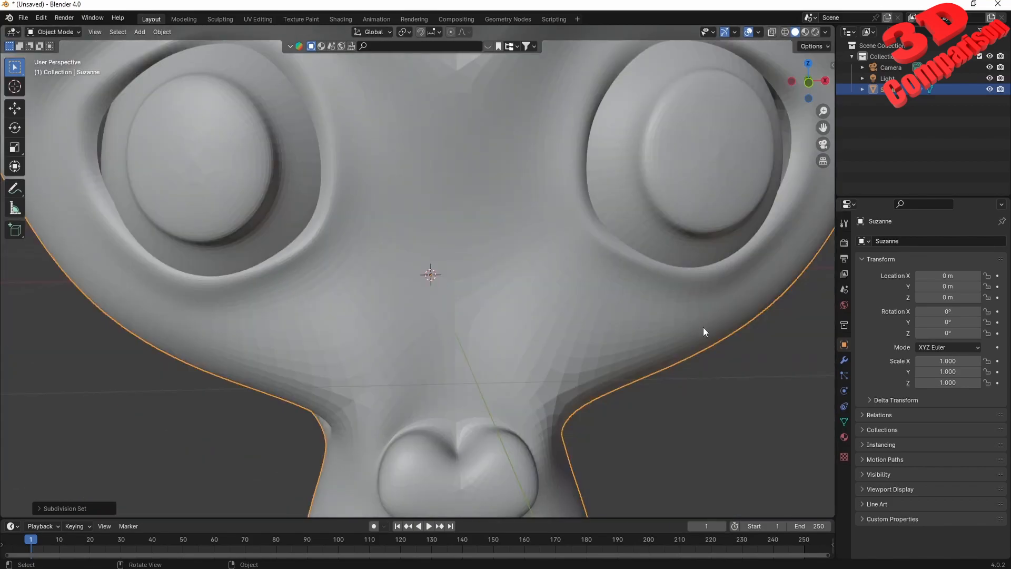
# Apply the Subdivision modifier permanently to the monkey mesh
pyautogui.click(845, 360)
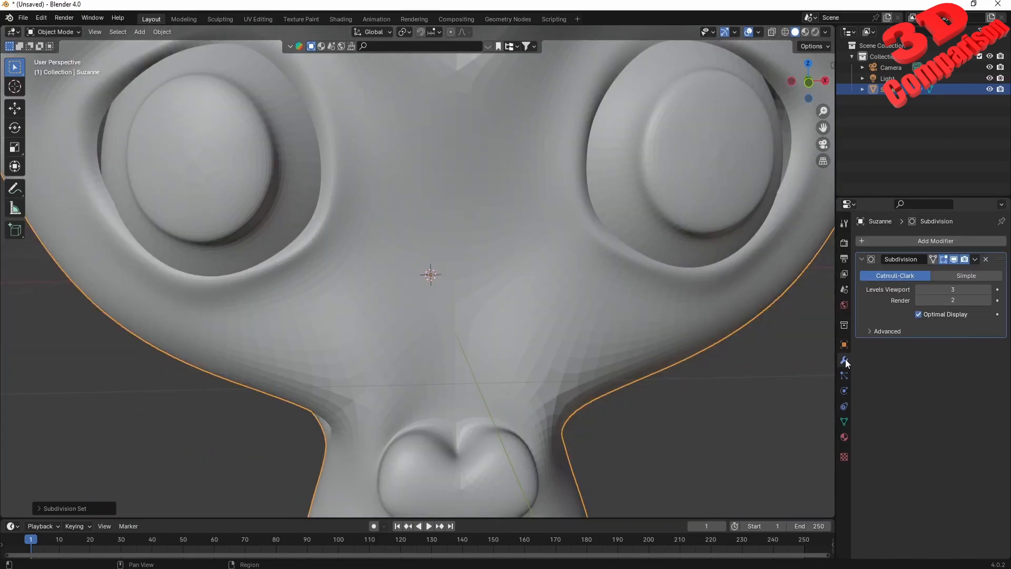
pyautogui.click(975, 259)
pyautogui.click(927, 271)
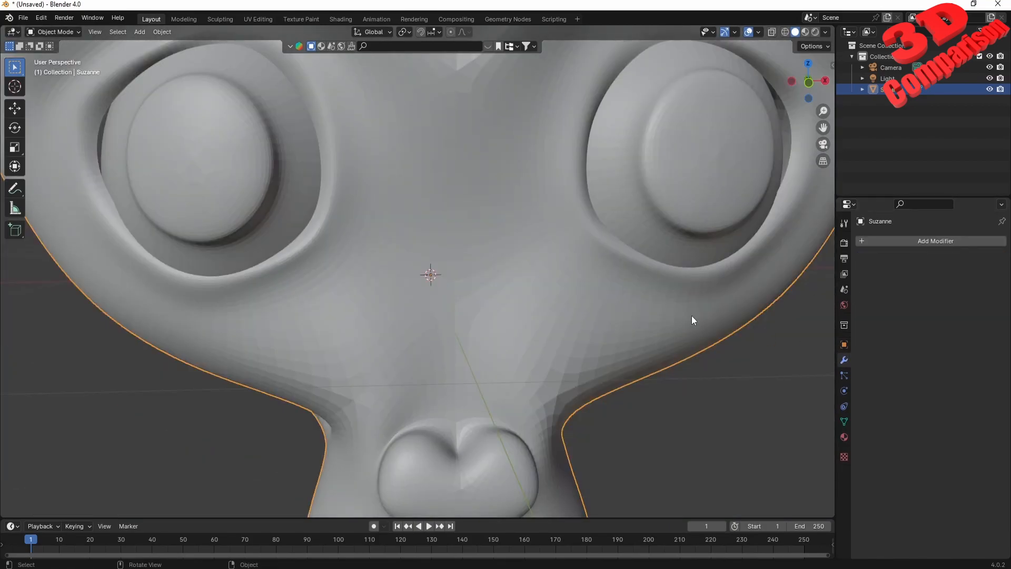
pyautogui.scroll(-4, 598, 319)
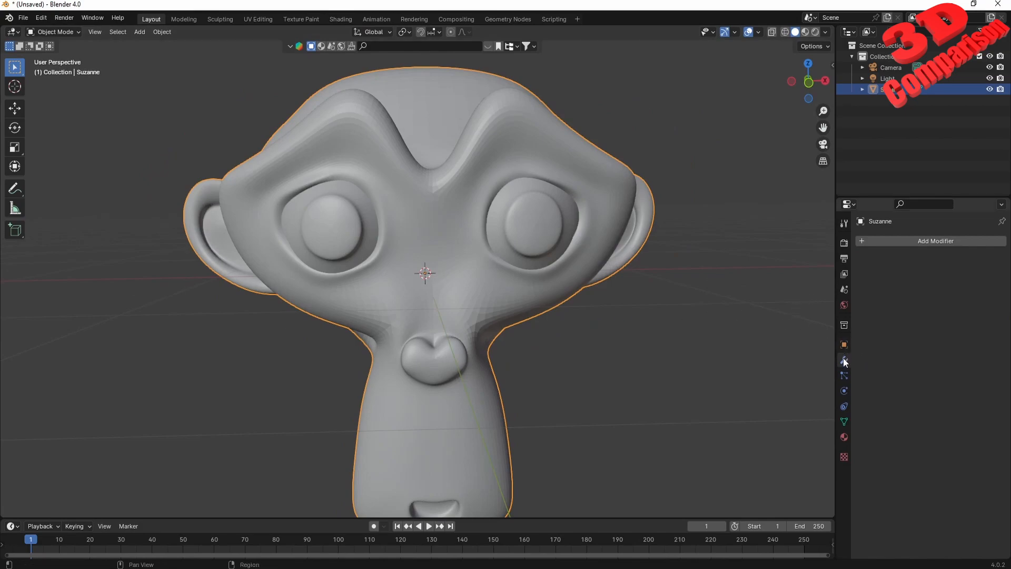
pyautogui.click(916, 242)
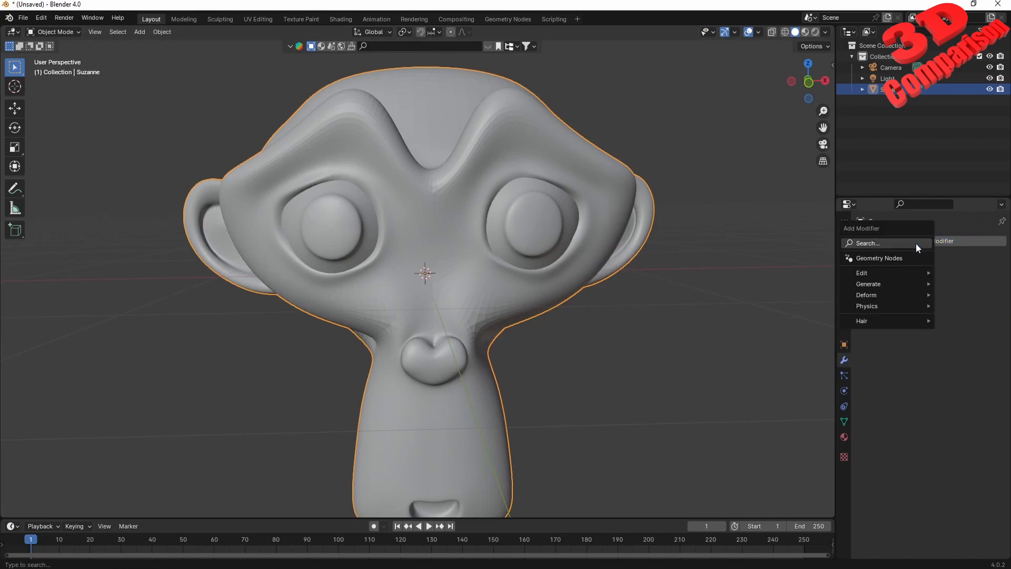
pyautogui.click(877, 235)
pyautogui.write('sub')
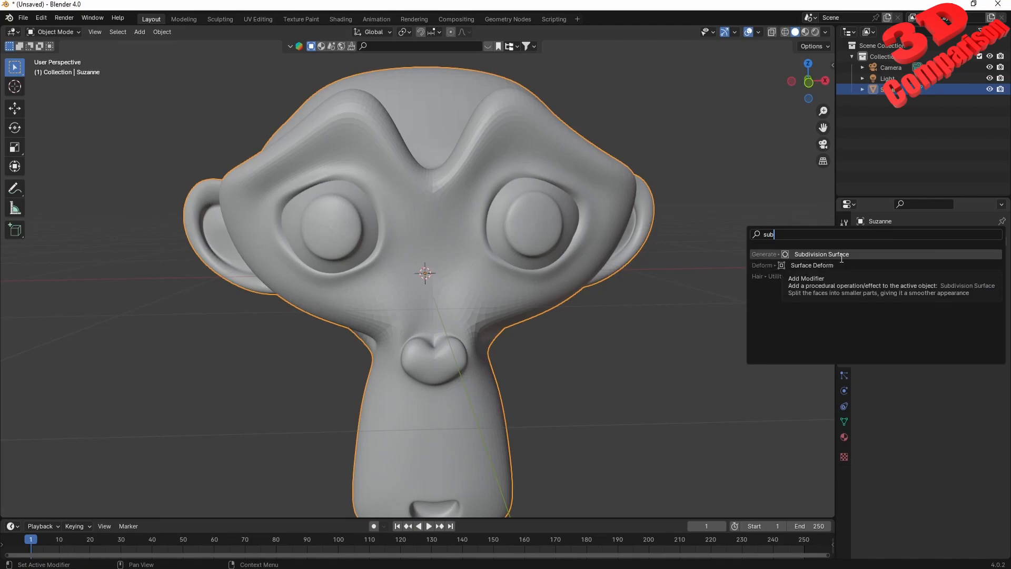
pyautogui.click(697, 342)
pyautogui.click(440, 312)
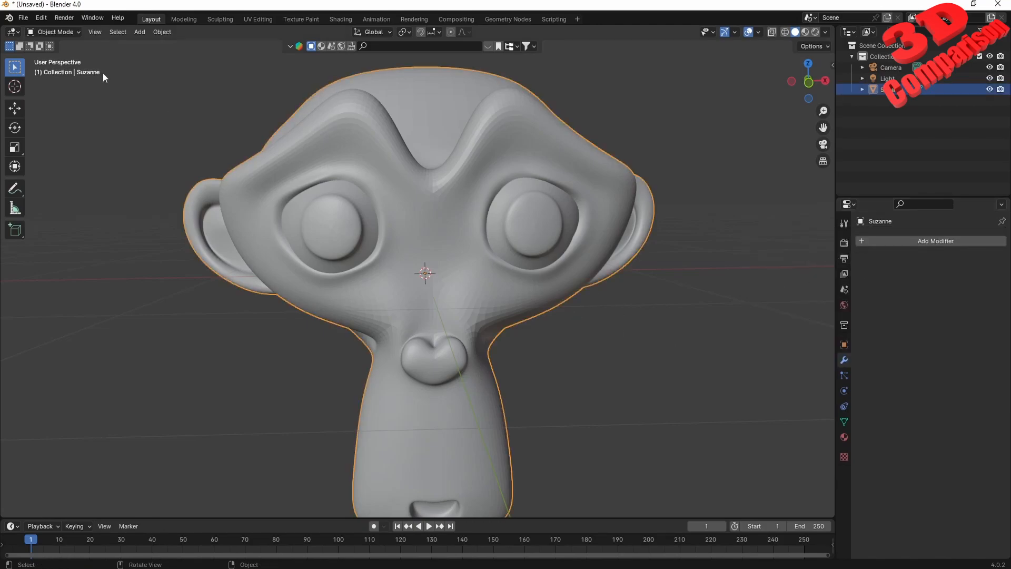
# Export only the selected smoothed monkey in STL format to the Desktop as monkey2.stl
pyautogui.click(23, 17)
pyautogui.moveTo(42, 185)
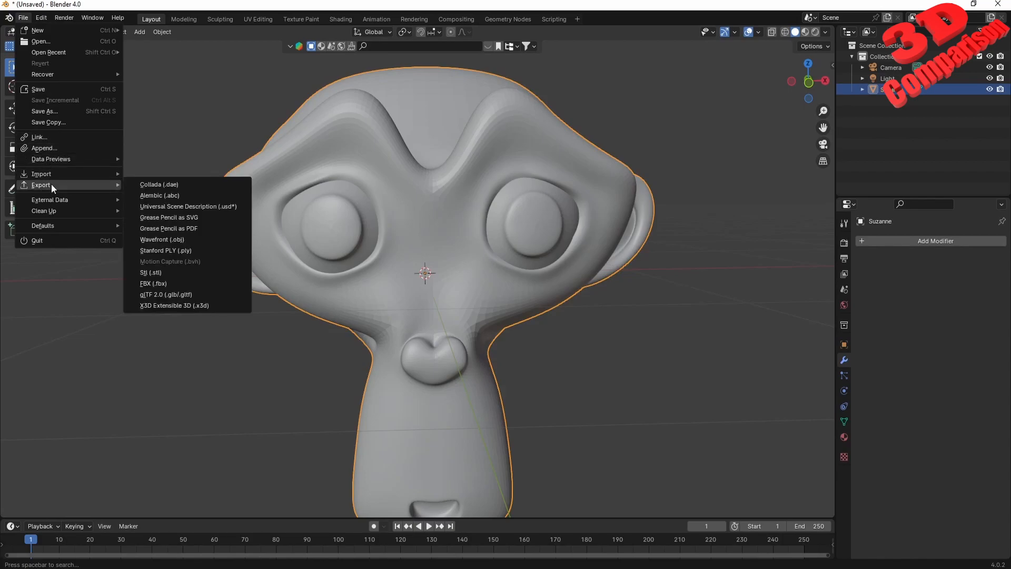
pyautogui.click(179, 271)
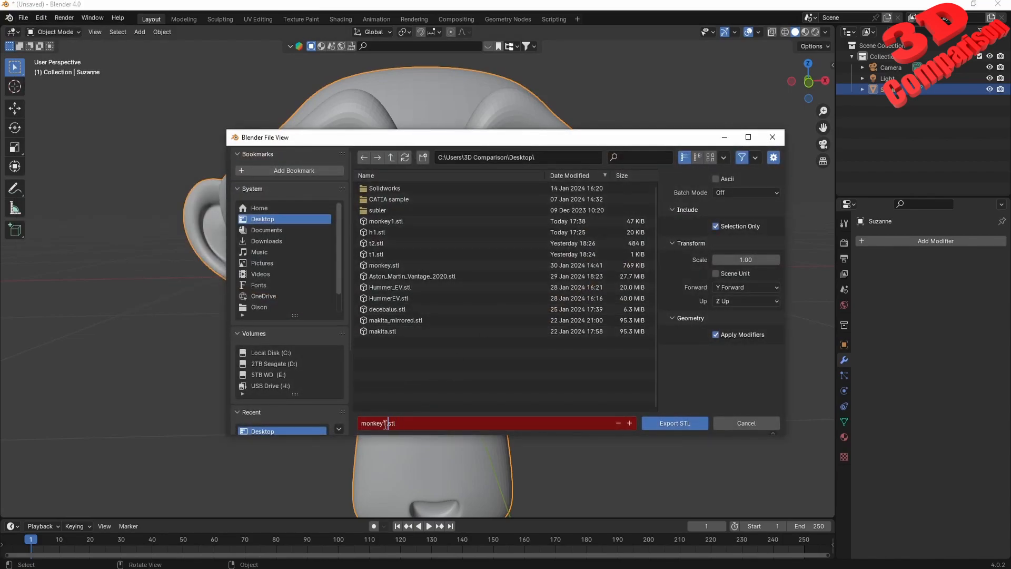
pyautogui.click(676, 424)
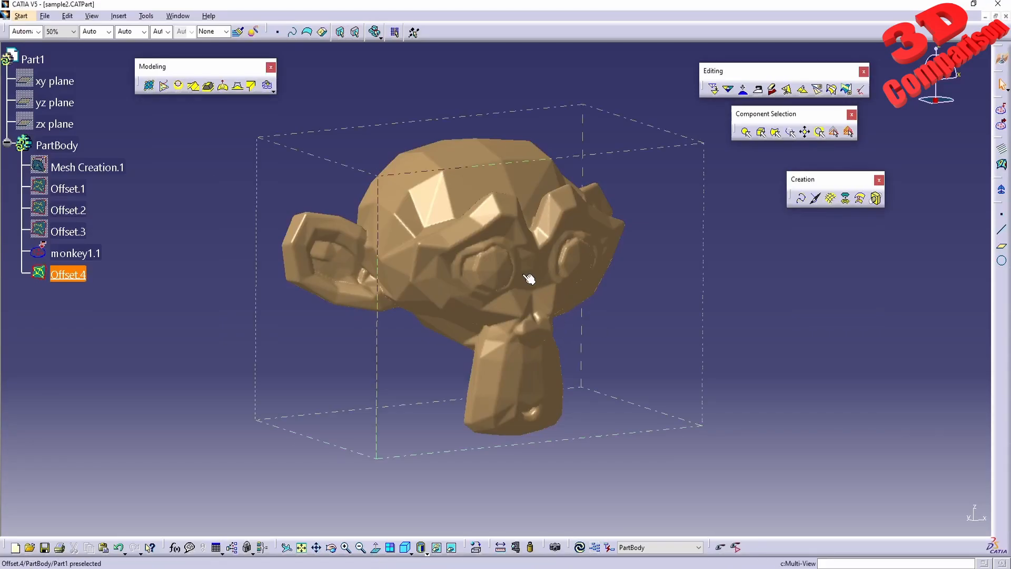
# Switch back to CATIA and import the monkey2.stl mesh from the Desktop
pyautogui.click(69, 272)
pyautogui.click(811, 430)
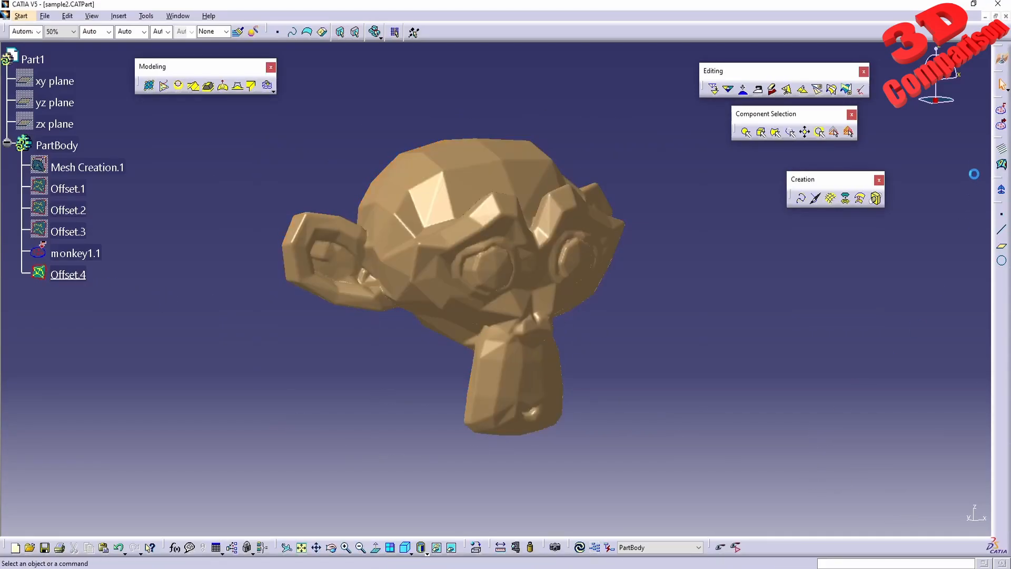
pyautogui.click(1001, 110)
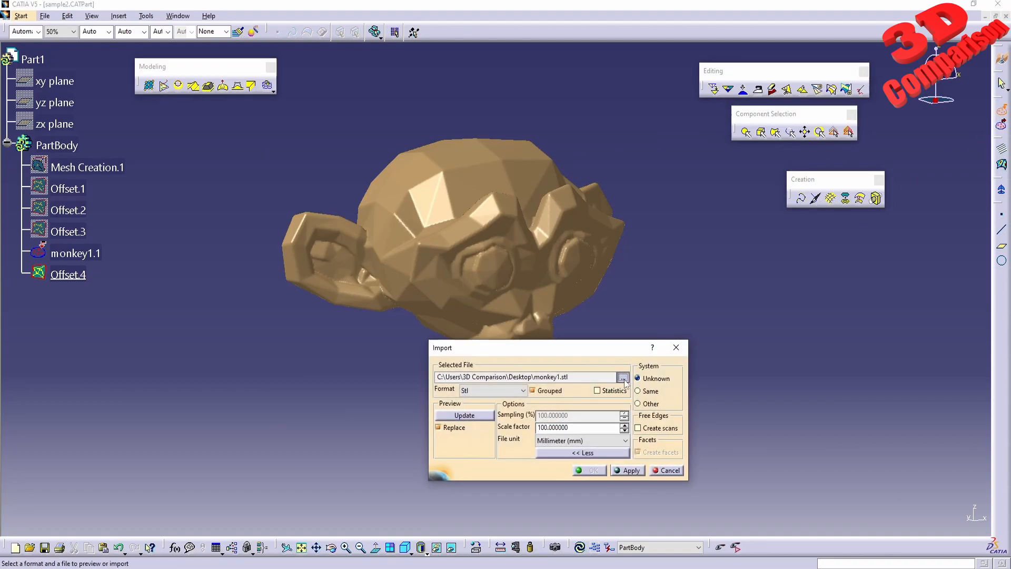
pyautogui.click(623, 377)
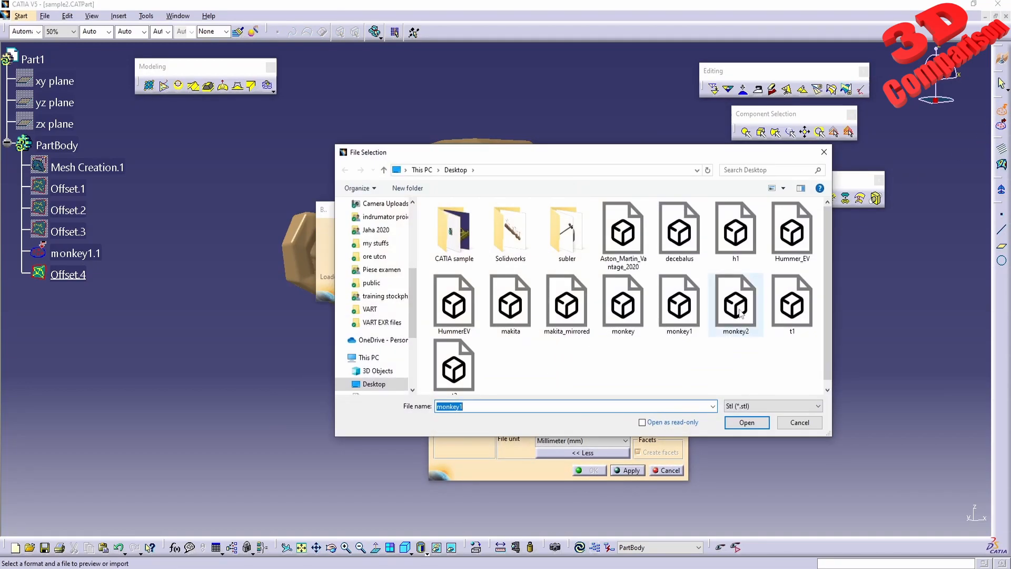
pyautogui.doubleClick(735, 305)
pyautogui.click(629, 470)
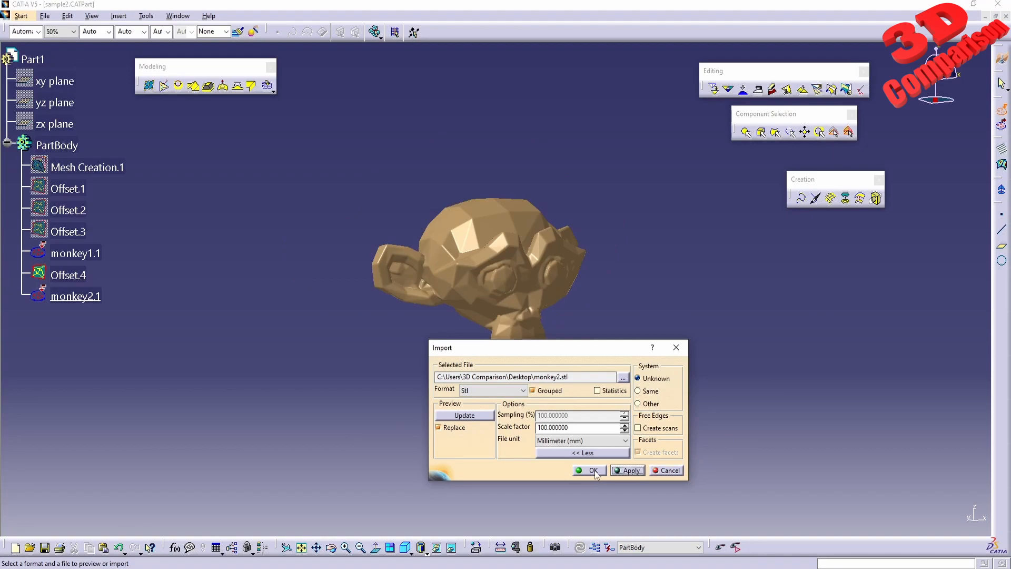
pyautogui.click(593, 470)
# Hide monkey1.1 and Offset.4 so only the imported smooth monkey is displayed, and view it from the front
pyautogui.click(89, 254)
pyautogui.keyDown('ctrl'); pyautogui.click(79, 273); pyautogui.keyUp('ctrl')
pyautogui.rightClick(89, 254)
pyautogui.click(105, 287)
pyautogui.moveTo(486, 333)
pyautogui.mouseDown(button='middle')
pyautogui.moveTo(560, 268)
pyautogui.moveTo(421, 246)
pyautogui.moveTo(466, 296)
pyautogui.mouseUp(button='middle')
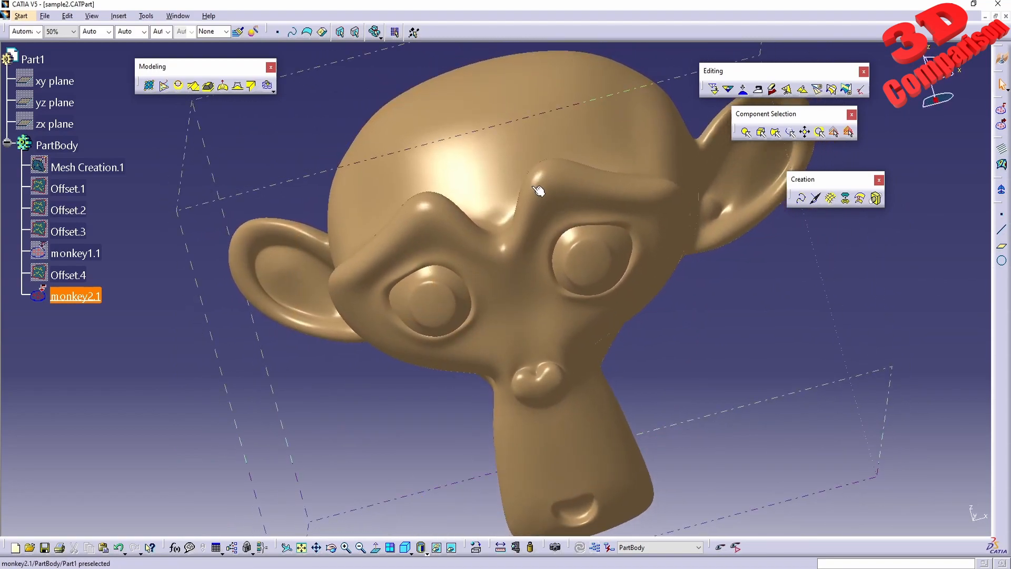
pyautogui.moveTo(685, 295); pyautogui.dragTo(581, 298, button='middle')
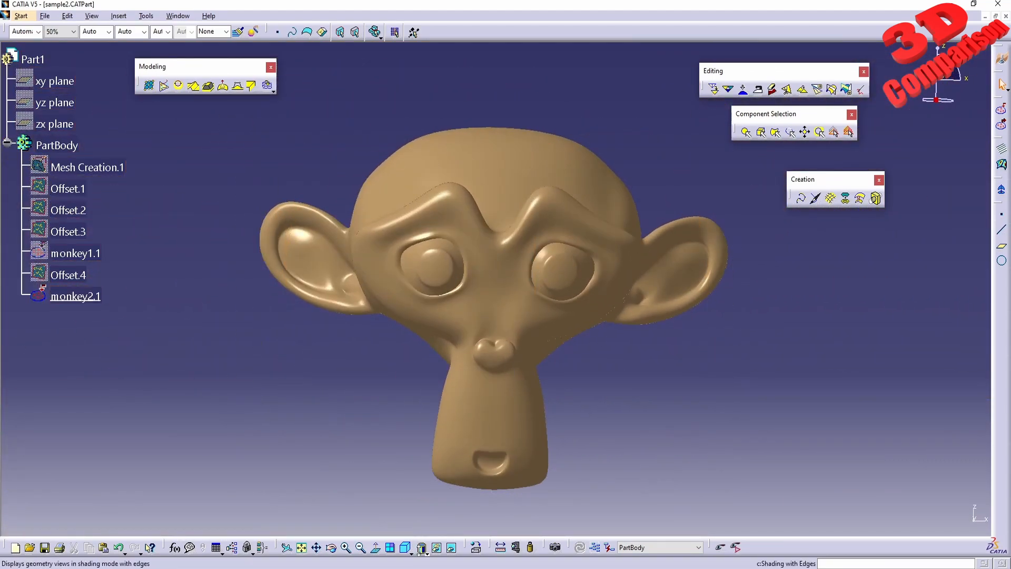
# Run c:information on monkey2.1 to check its mesh statistics, including the number of visible points
pyautogui.click(837, 563)
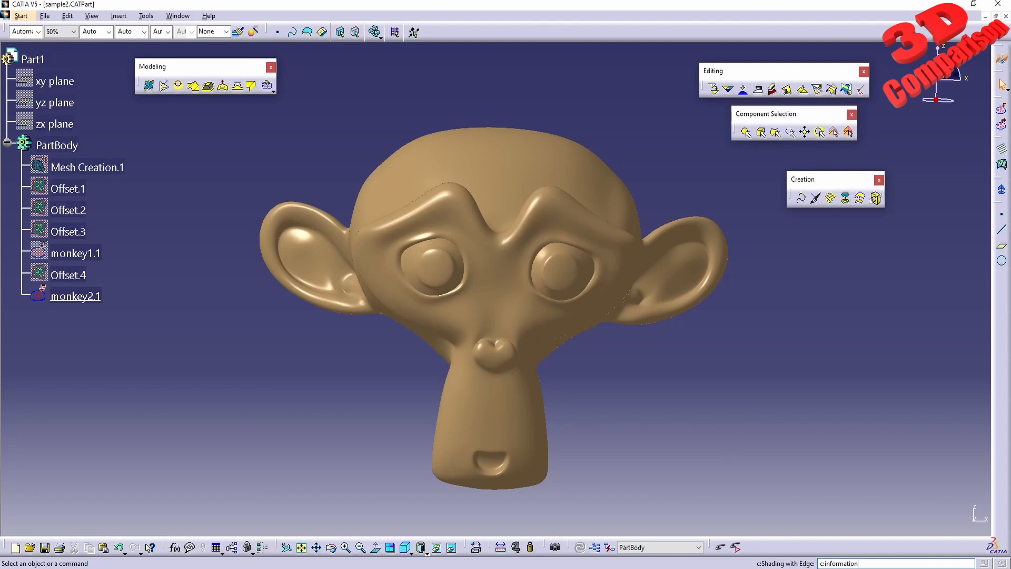
pyautogui.press('Return')
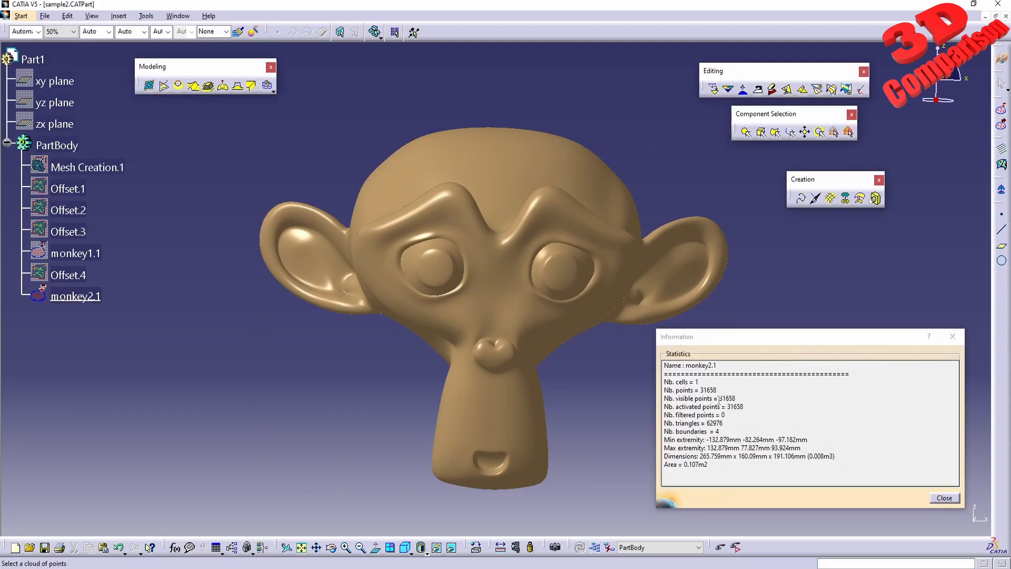
pyautogui.moveTo(721, 399); pyautogui.dragTo(735, 399)
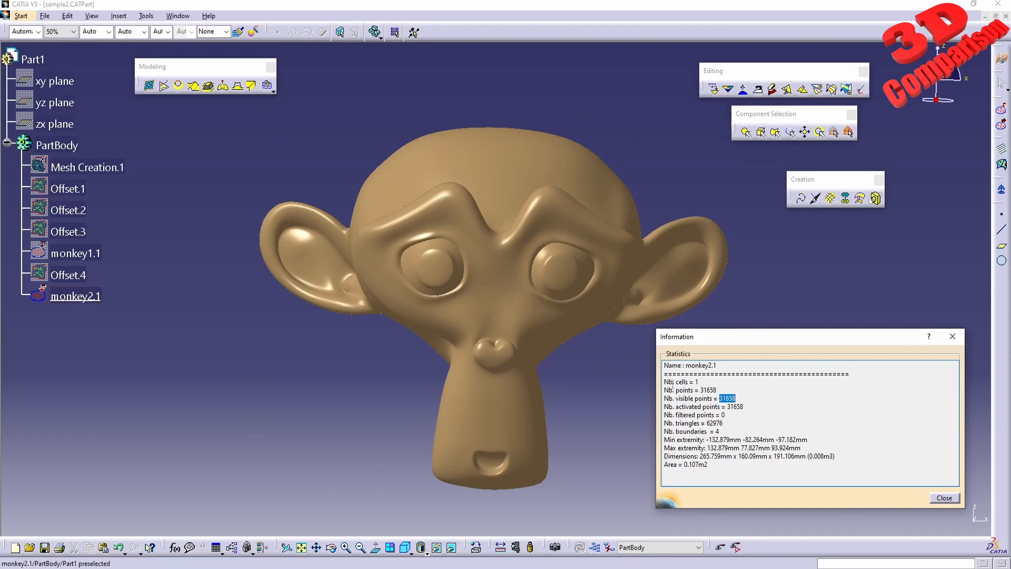
pyautogui.click(949, 498)
# Create a Rough Offset of monkey2.1 with a 5 mm offset distance and 1 mm granularity
pyautogui.click(861, 199)
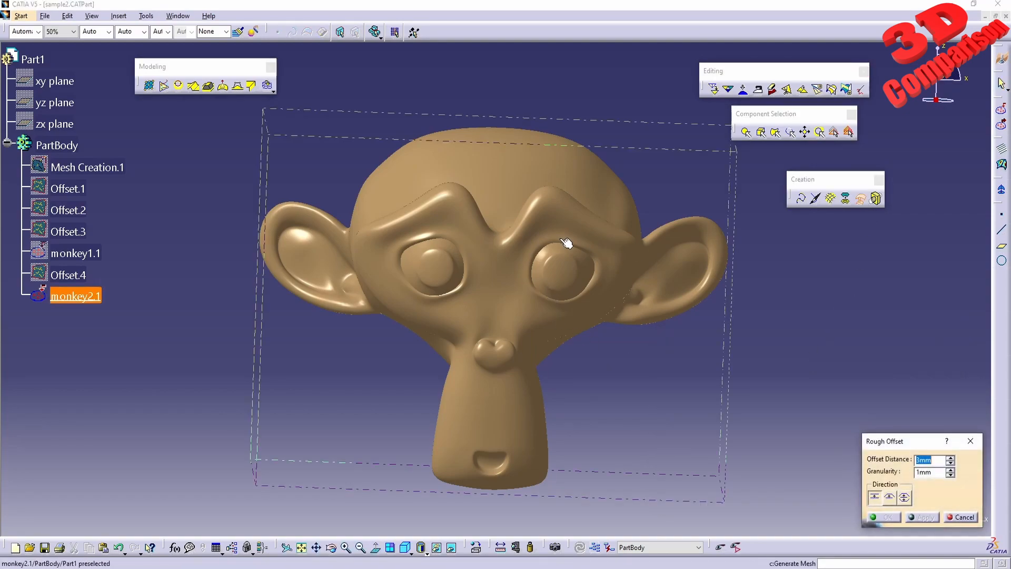
pyautogui.doubleClick(935, 462)
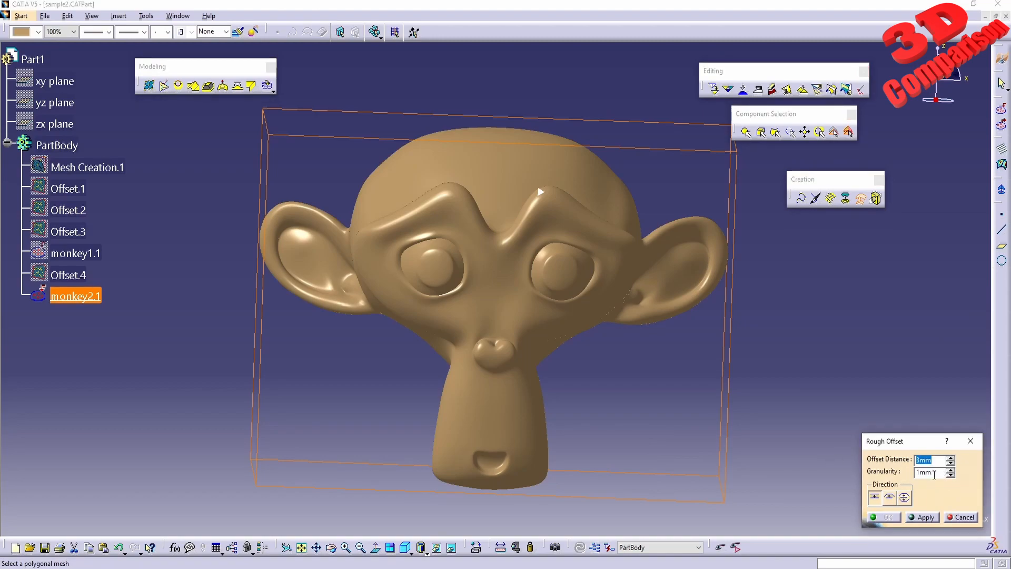
pyautogui.moveTo(636, 261)
pyautogui.mouseDown(button='middle')
pyautogui.moveTo(627, 291)
pyautogui.moveTo(644, 243)
pyautogui.mouseUp(button='middle')
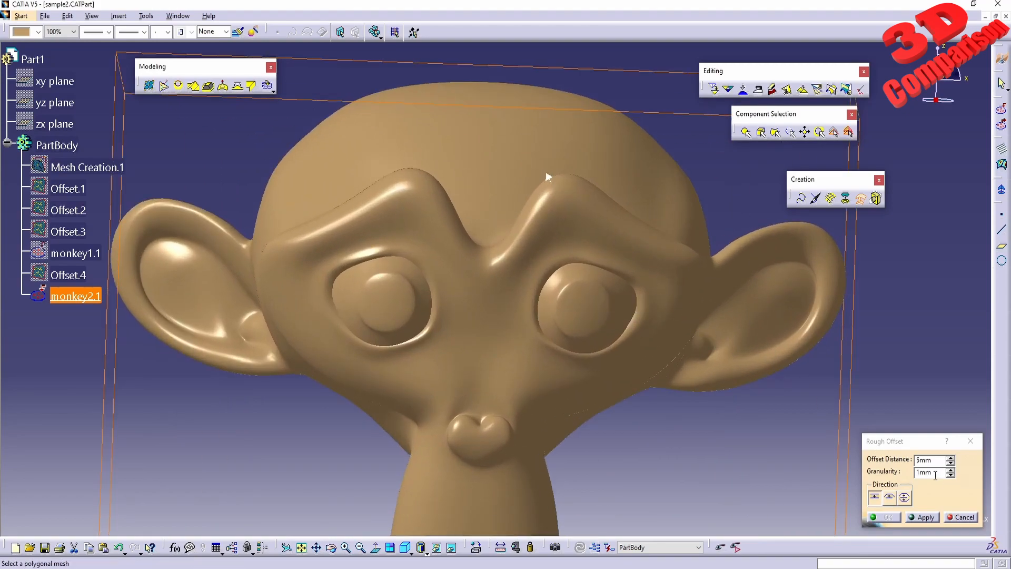
pyautogui.moveTo(935, 475); pyautogui.dragTo(927, 472)
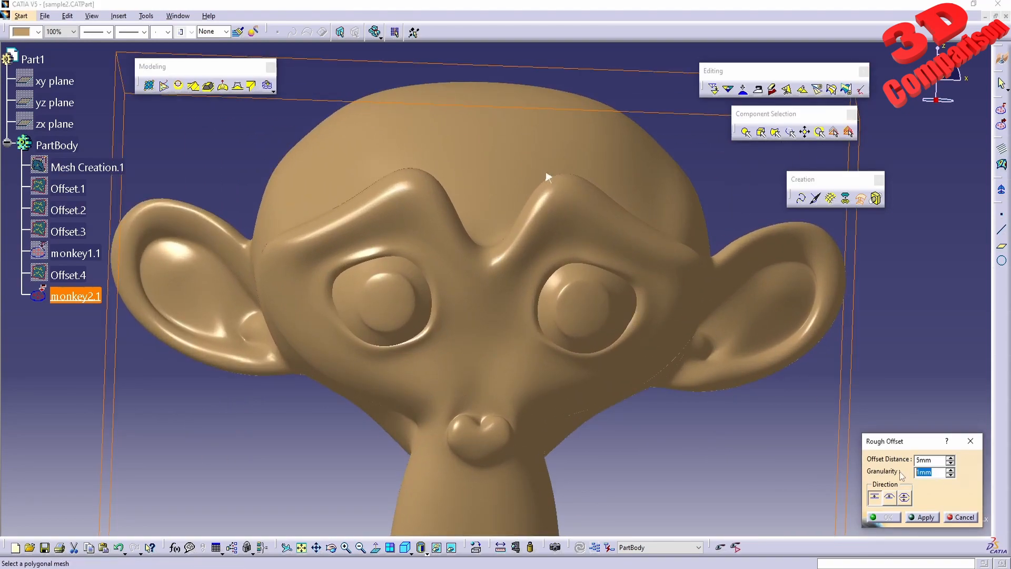
pyautogui.click(925, 517)
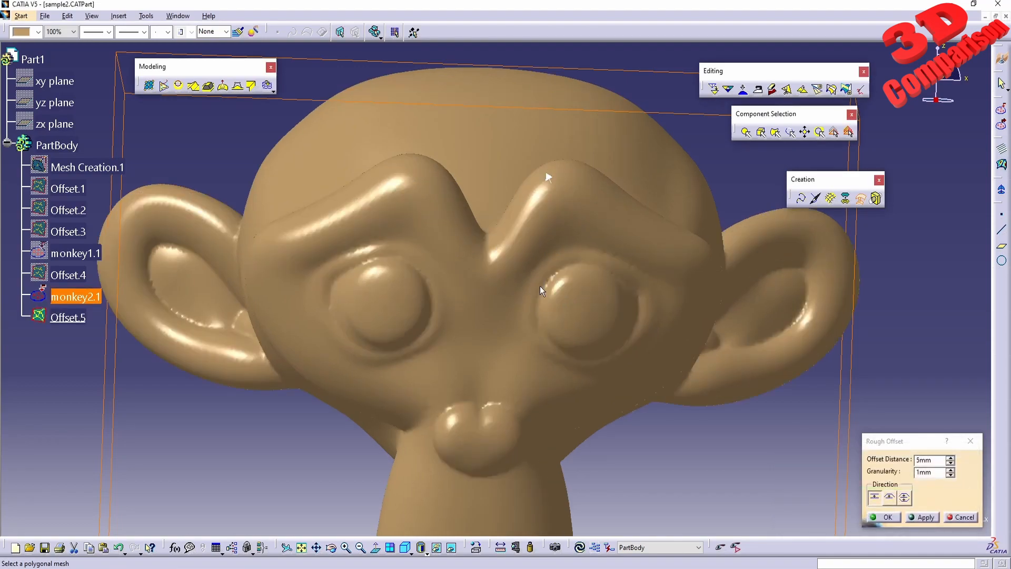
pyautogui.moveTo(506, 283); pyautogui.dragTo(449, 297, button='middle')
pyautogui.click(890, 518)
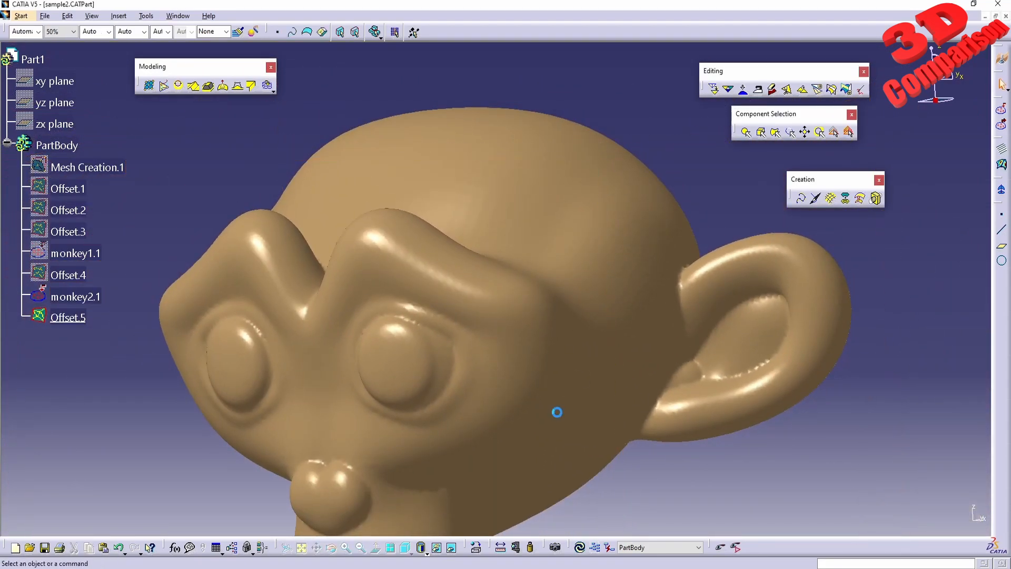
# Show Offset.4 again and colour it dark green to compare it with the smooth monkey's offset from several angles
pyautogui.click(74, 275)
pyautogui.rightClick(80, 276)
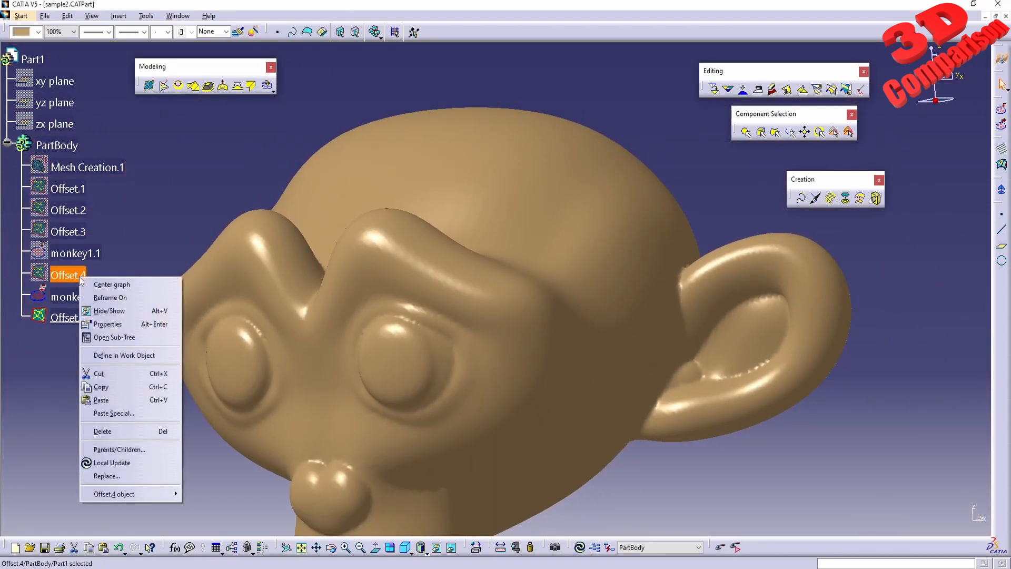
pyautogui.click(97, 311)
pyautogui.click(38, 31)
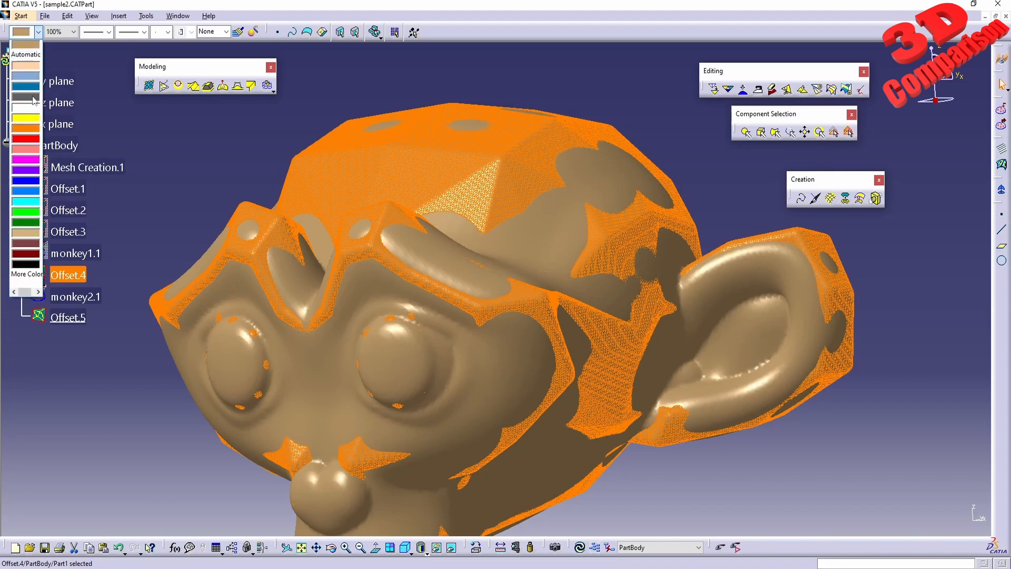
pyautogui.click(27, 223)
pyautogui.moveTo(410, 334); pyautogui.dragTo(585, 297, button='middle')
pyautogui.click(812, 479)
pyautogui.moveTo(519, 350); pyautogui.dragTo(514, 189, button='middle')
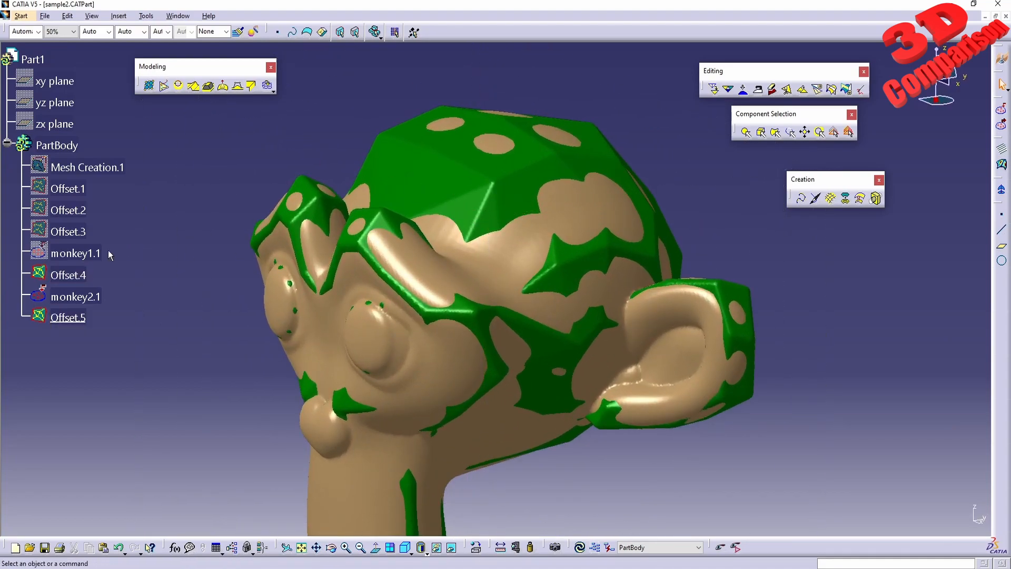
pyautogui.moveTo(70, 320); pyautogui.dragTo(168, 299, button='middle')
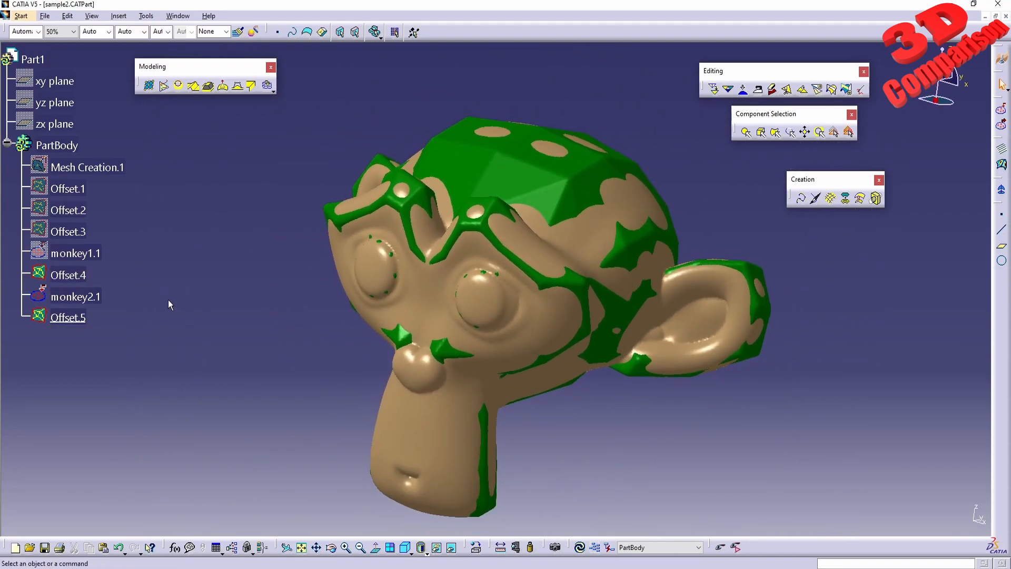
# Hide Offset.4 and the monkey2.1 source mesh, leaving only the smooth monkey's offset displayed
pyautogui.rightClick(67, 275)
pyautogui.click(92, 375)
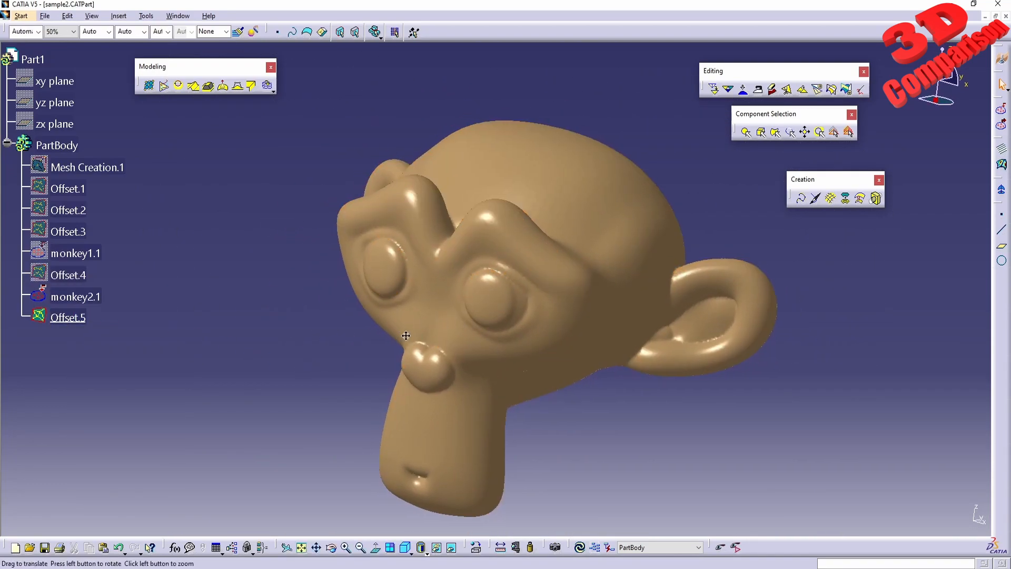
pyautogui.moveTo(399, 336); pyautogui.dragTo(466, 337, button='middle')
pyautogui.rightClick(92, 291)
pyautogui.click(126, 322)
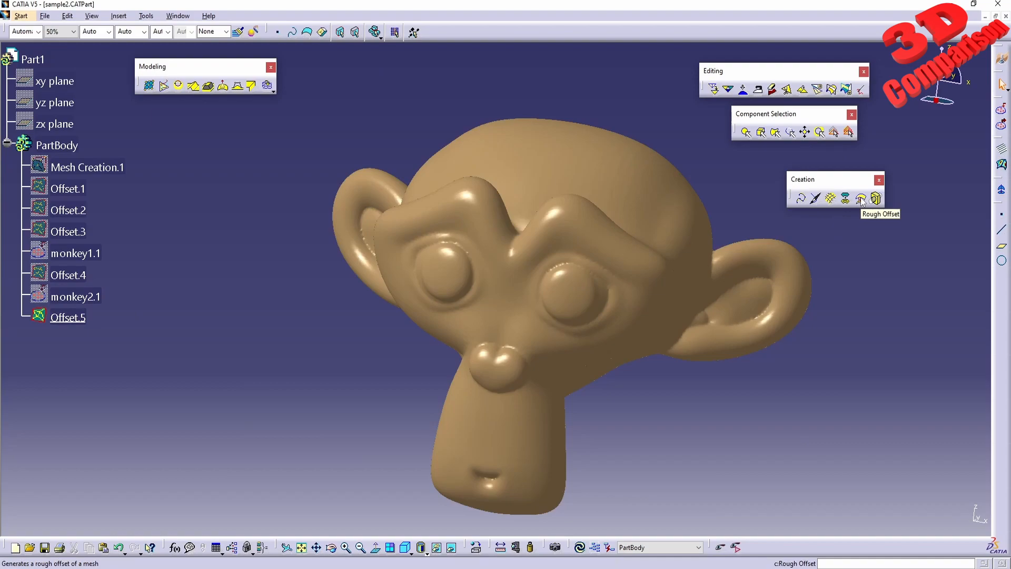
pyautogui.moveTo(489, 531); pyautogui.dragTo(29, 287)
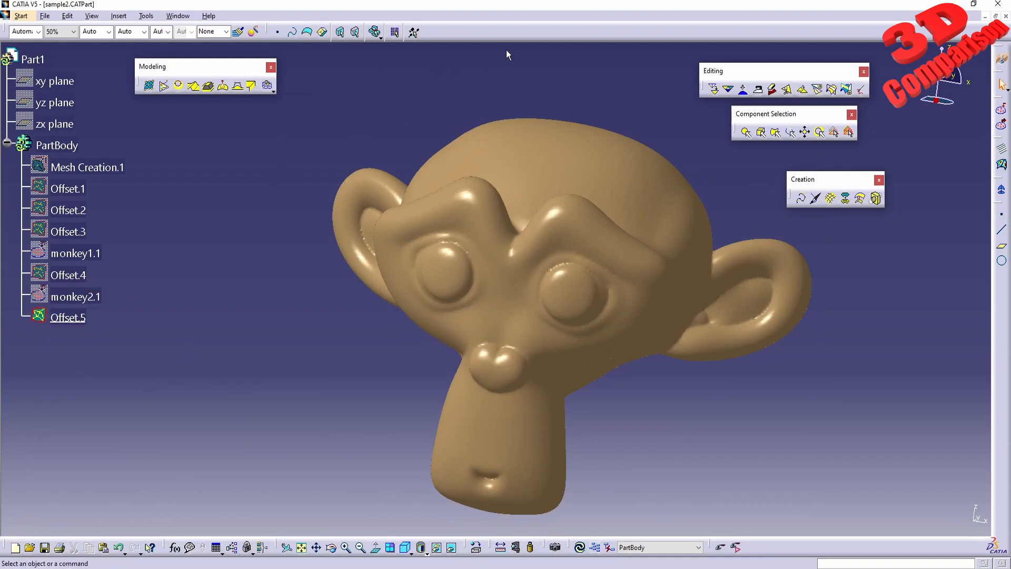
pyautogui.moveTo(520, 51); pyautogui.dragTo(8, 287)
pyautogui.moveTo(605, 526); pyautogui.dragTo(990, 298)
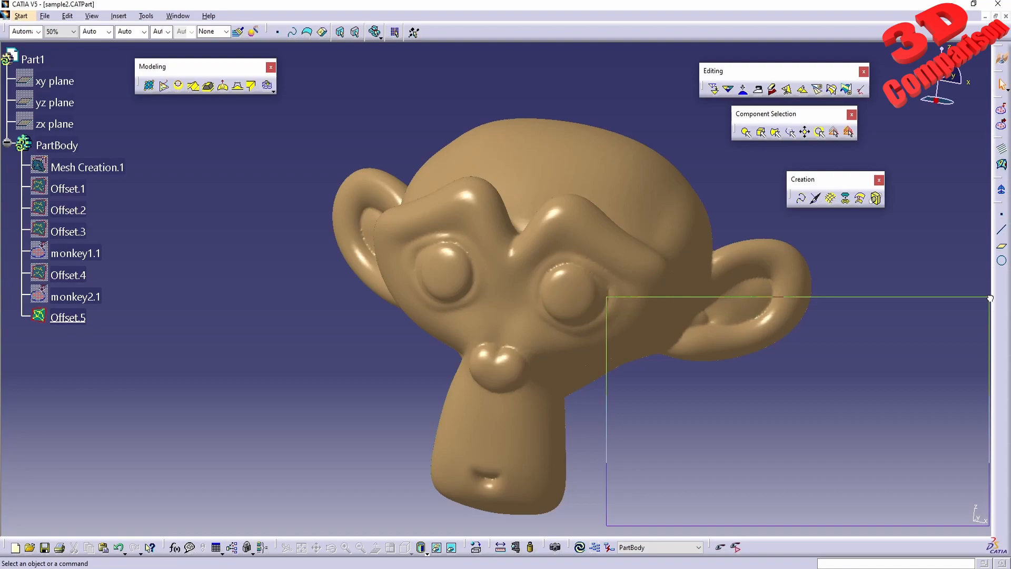
pyautogui.moveTo(990, 298); pyautogui.dragTo(986, 304)
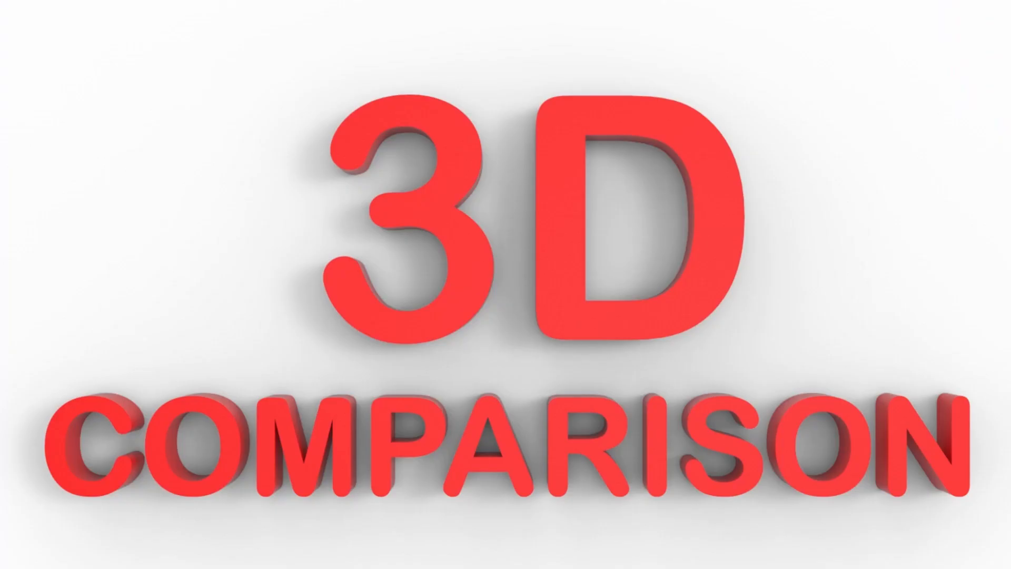